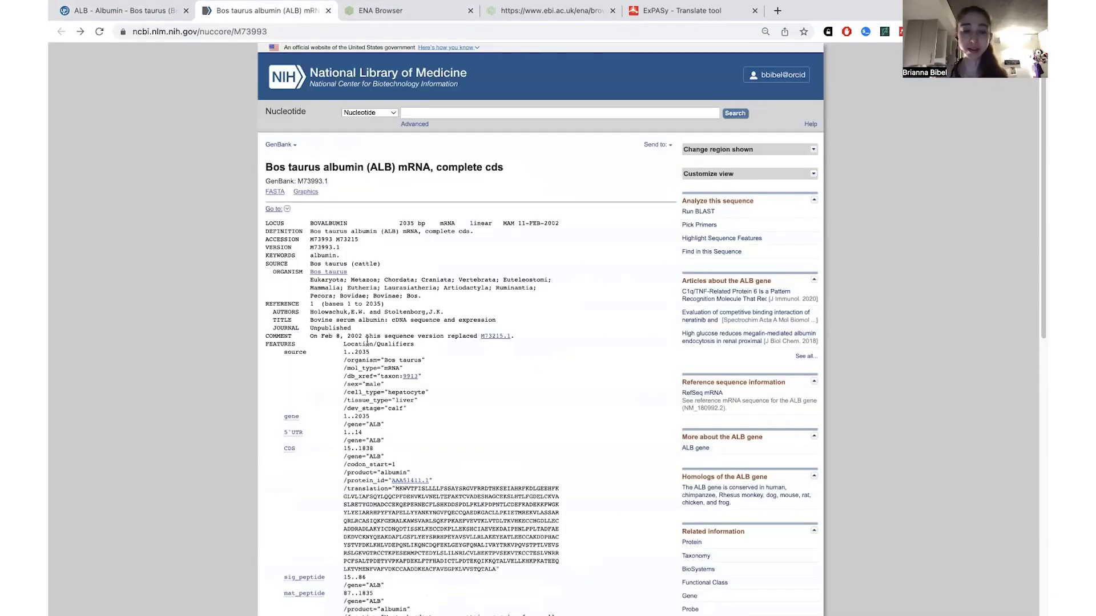
- Review the Bos taurus albumin mRNA record's features and nucleotide sequence, and display the record in FASTA format
{"action": "scroll", "coordinate": [367, 341], "scroll_direction": "down", "scroll_amount": 1}
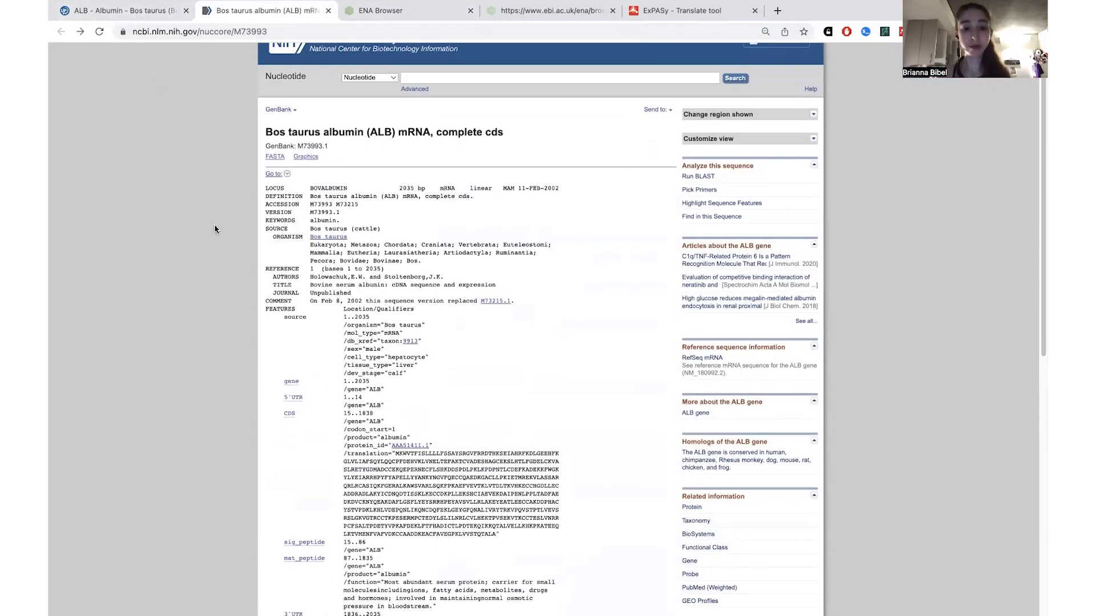
{"action": "scroll", "coordinate": [214, 230], "scroll_direction": "down", "scroll_amount": 10}
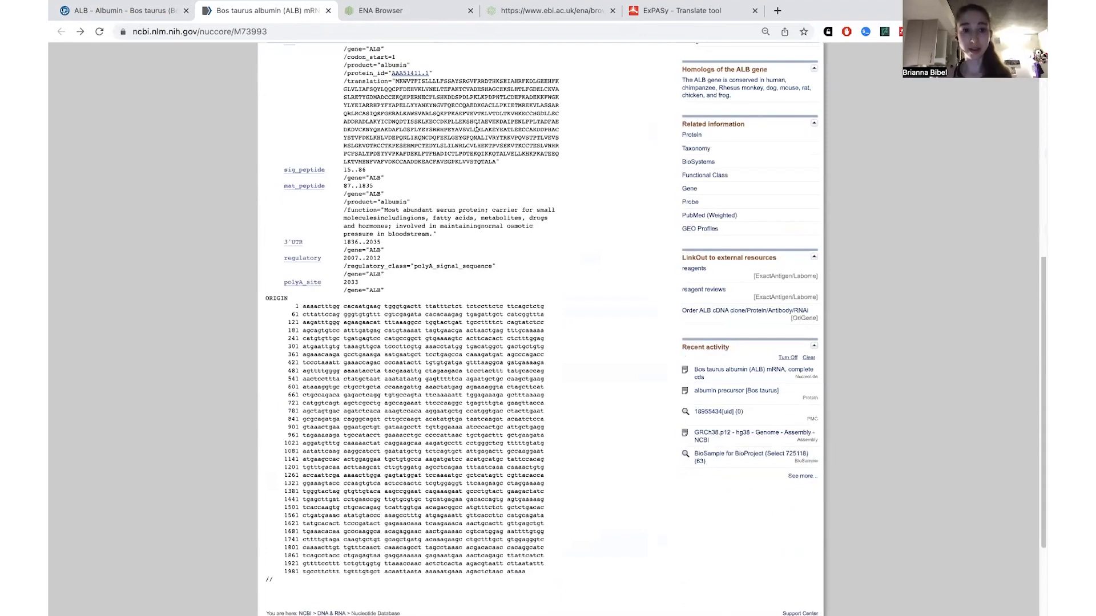
{"action": "scroll", "coordinate": [455, 190], "scroll_direction": "up", "scroll_amount": 1}
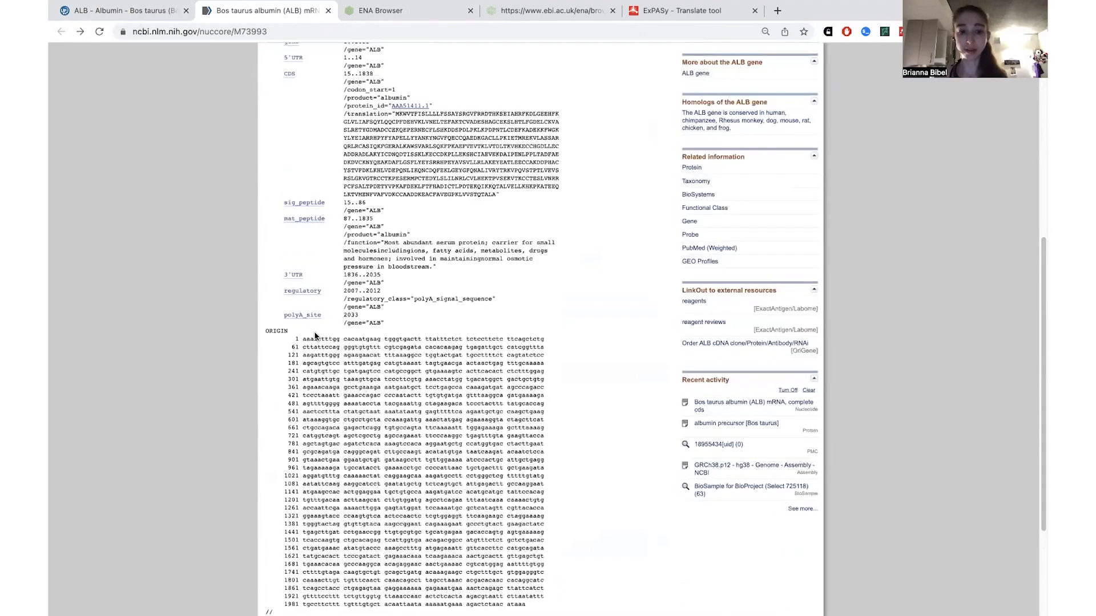
{"action": "scroll", "coordinate": [316, 337], "scroll_direction": "down", "scroll_amount": 1}
{"action": "scroll", "coordinate": [492, 363], "scroll_direction": "up", "scroll_amount": 10}
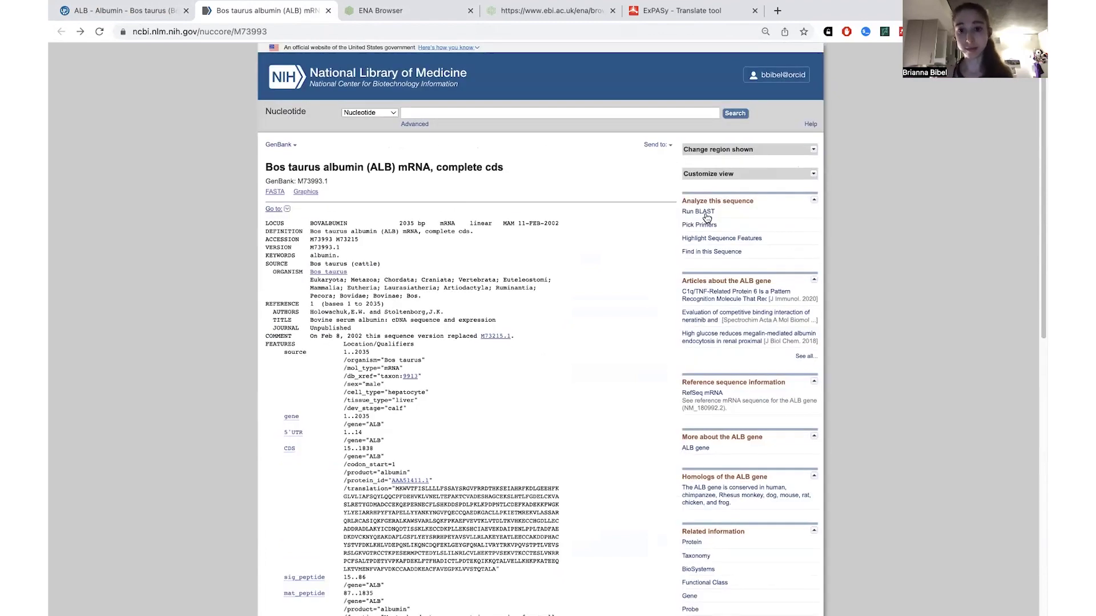
{"action": "left_click", "coordinate": [277, 193]}
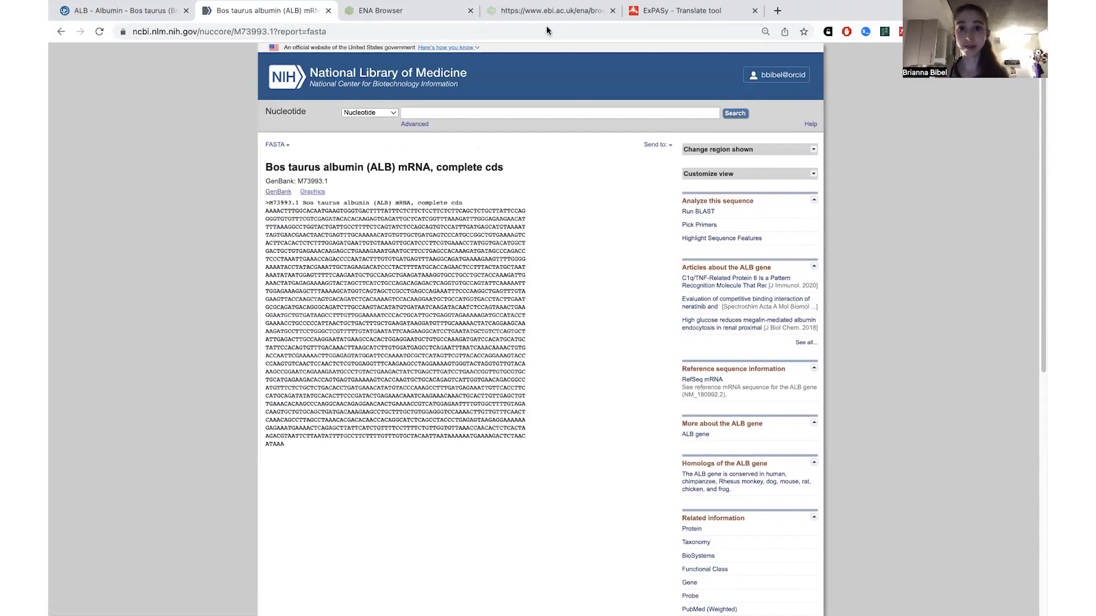
- Switch to the ExPASy Translate tool and place the cursor in its DNA or RNA sequence box
{"action": "left_click", "coordinate": [702, 9]}
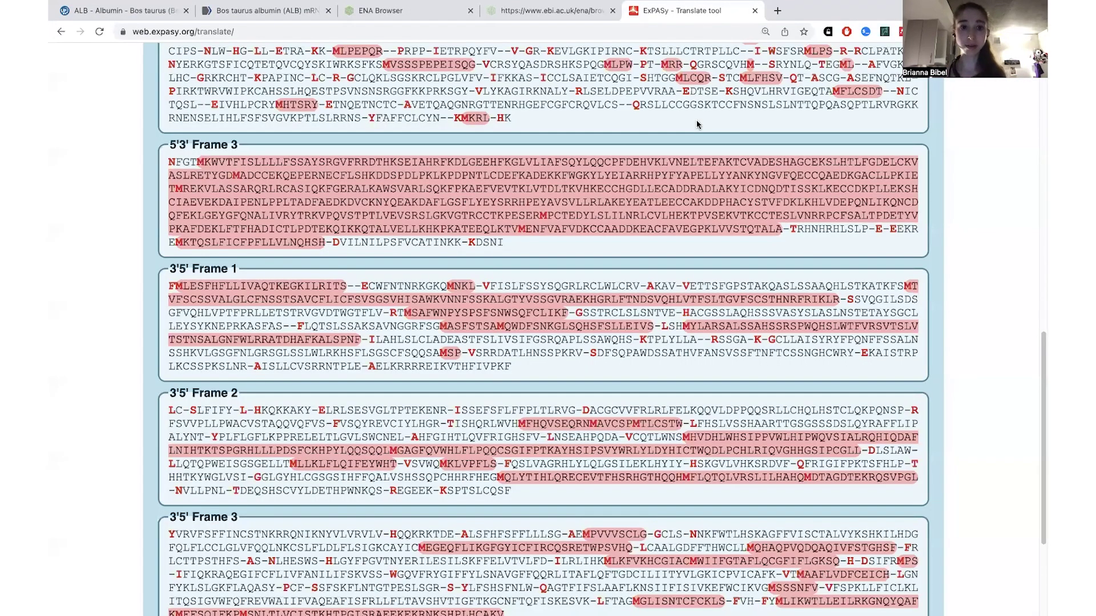
{"action": "scroll", "coordinate": [696, 124], "scroll_direction": "up", "scroll_amount": 15}
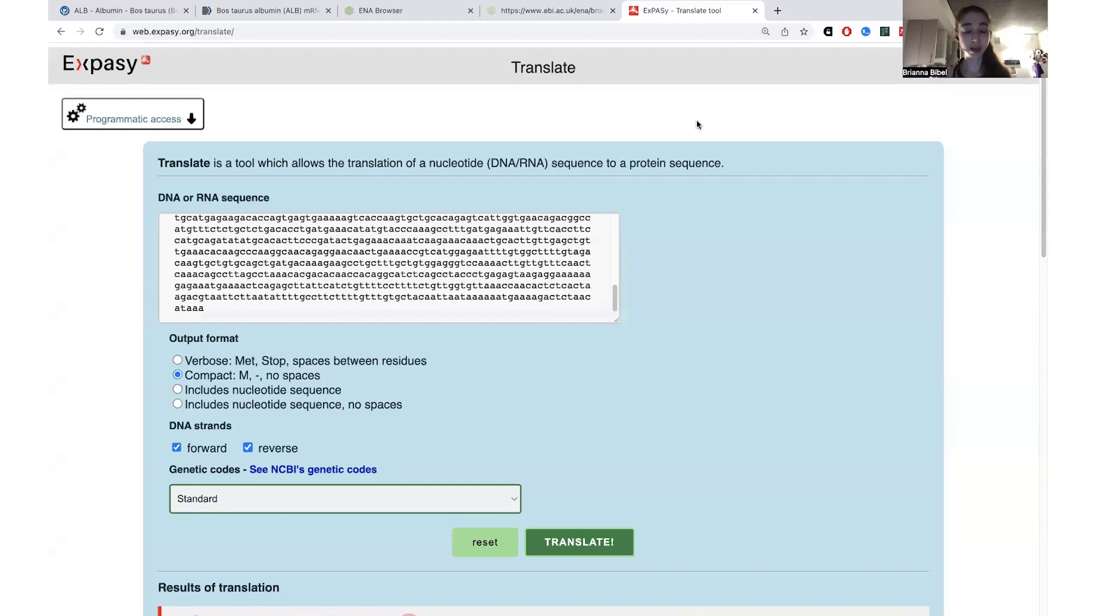
{"action": "scroll", "coordinate": [500, 264], "scroll_direction": "up", "scroll_amount": 2}
{"action": "left_click", "coordinate": [500, 264]}
- Examine the translation results in the forward and reverse frames for highlighted open reading frames
{"action": "scroll", "coordinate": [500, 265], "scroll_direction": "down", "scroll_amount": 5}
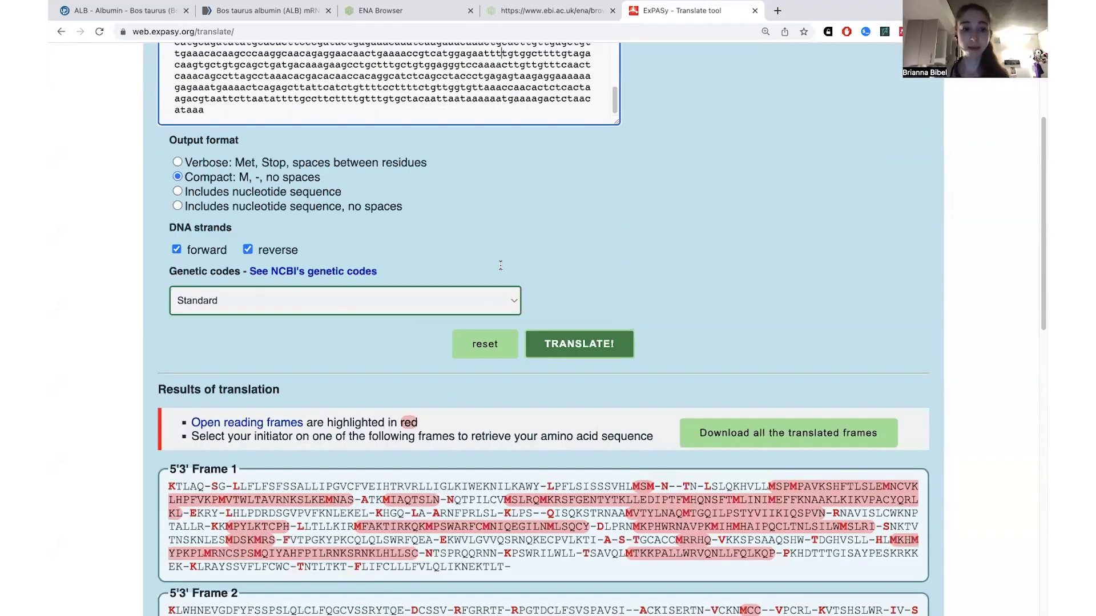
{"action": "scroll", "coordinate": [501, 269], "scroll_direction": "down", "scroll_amount": 3}
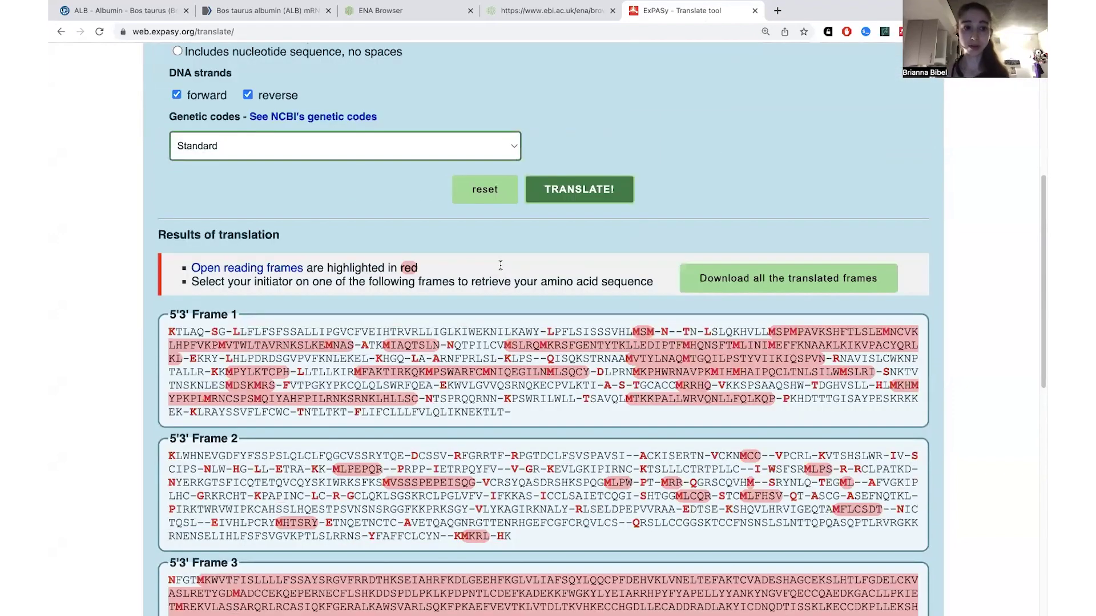
{"action": "scroll", "coordinate": [500, 268], "scroll_direction": "down", "scroll_amount": 2}
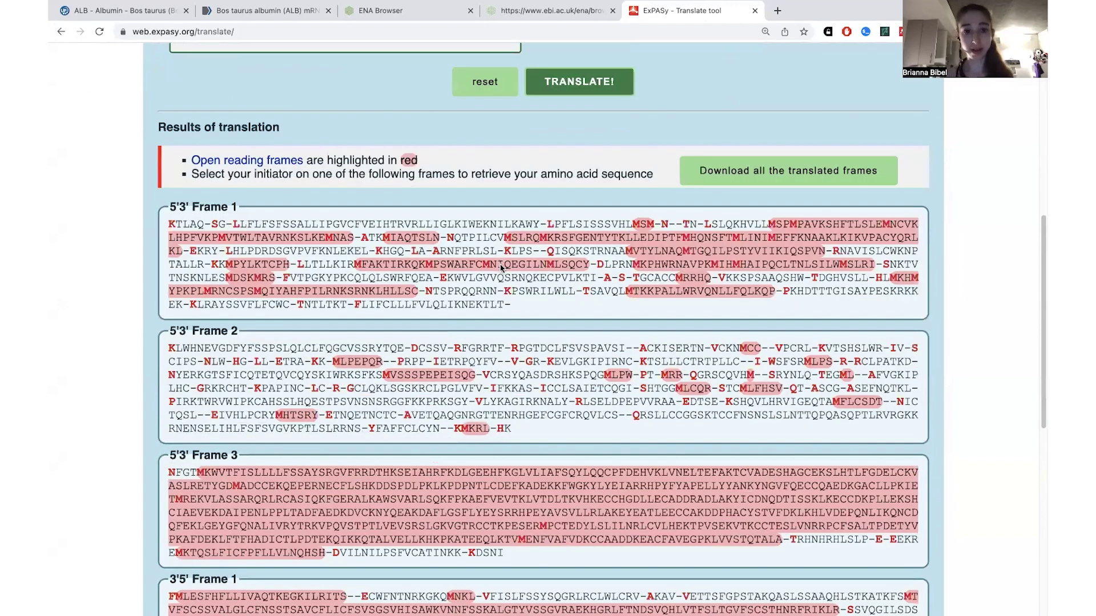
{"action": "scroll", "coordinate": [501, 268], "scroll_direction": "down", "scroll_amount": 1}
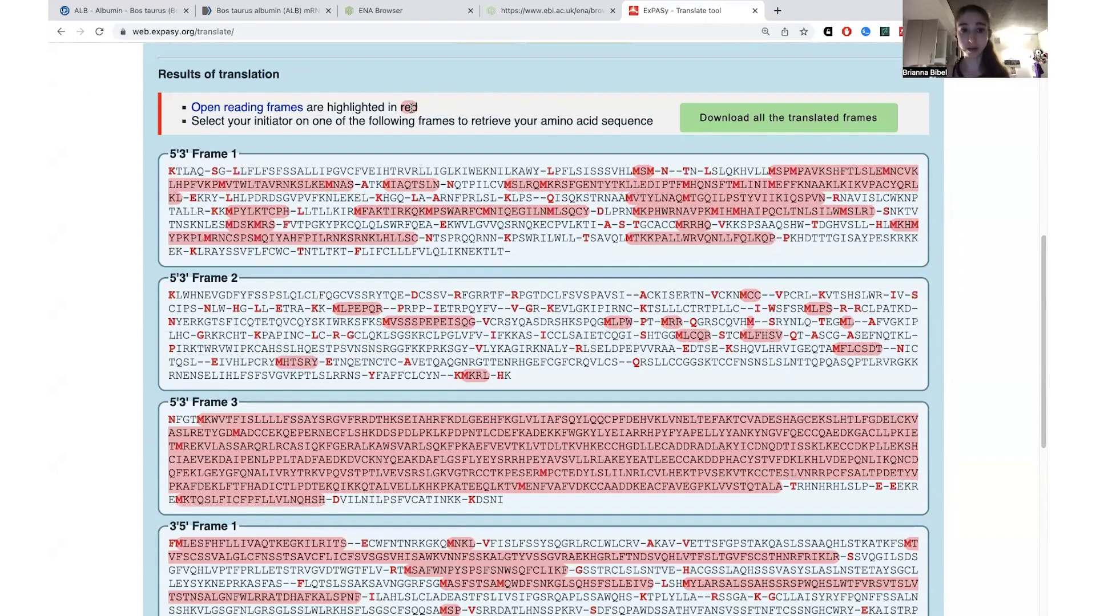
{"action": "scroll", "coordinate": [419, 227], "scroll_direction": "down", "scroll_amount": 1}
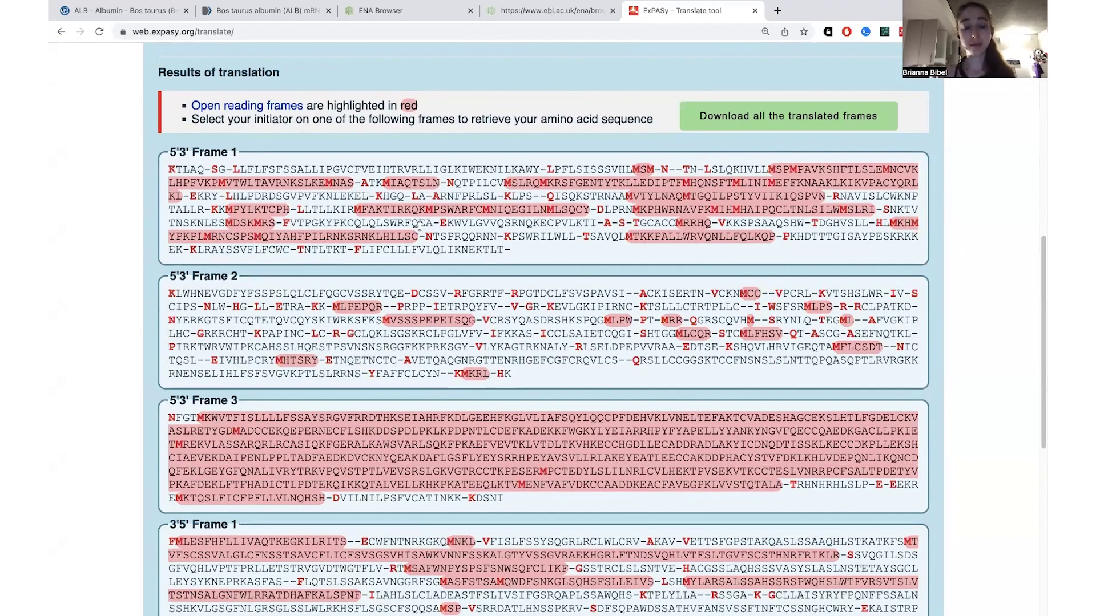
{"action": "scroll", "coordinate": [205, 343], "scroll_direction": "down", "scroll_amount": 1}
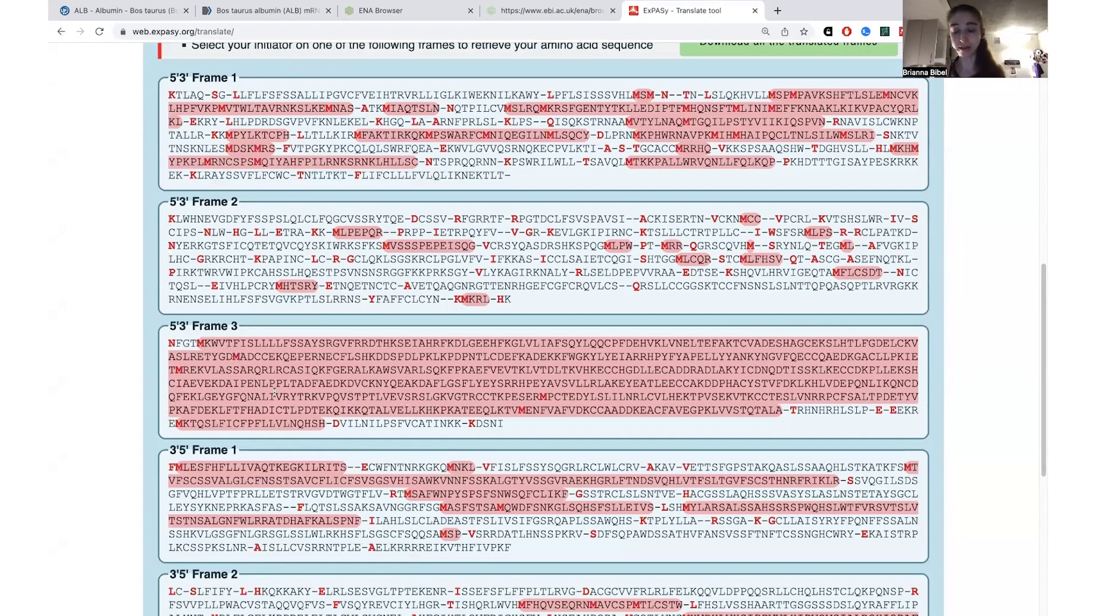
{"action": "scroll", "coordinate": [319, 453], "scroll_direction": "down", "scroll_amount": 3}
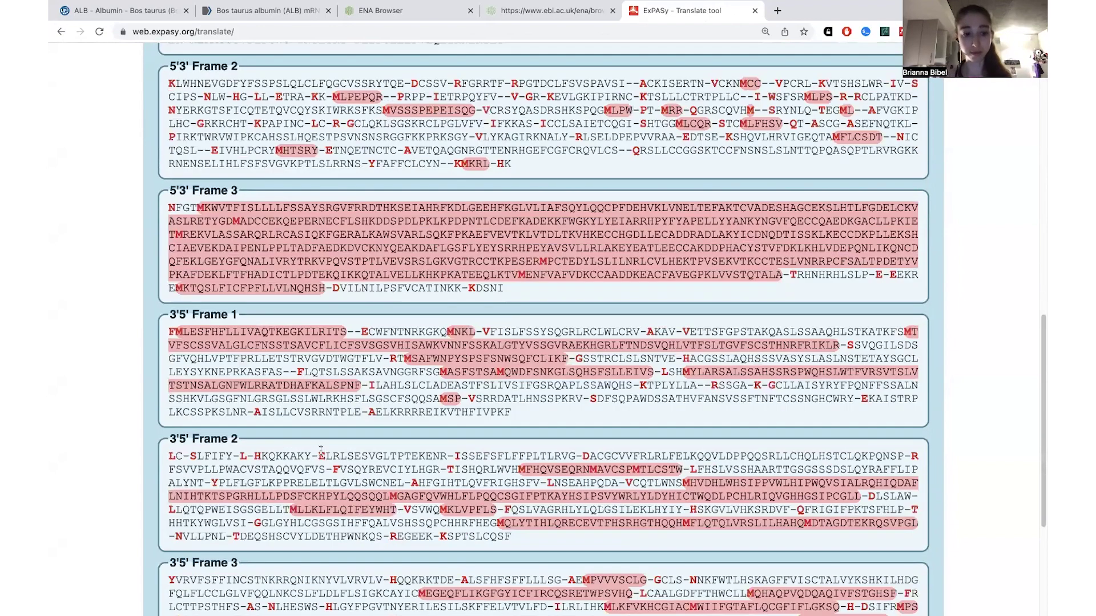
{"action": "scroll", "coordinate": [428, 251], "scroll_direction": "down", "scroll_amount": 1}
{"action": "scroll", "coordinate": [428, 251], "scroll_direction": "up", "scroll_amount": 2}
{"action": "scroll", "coordinate": [429, 252], "scroll_direction": "up", "scroll_amount": 2}
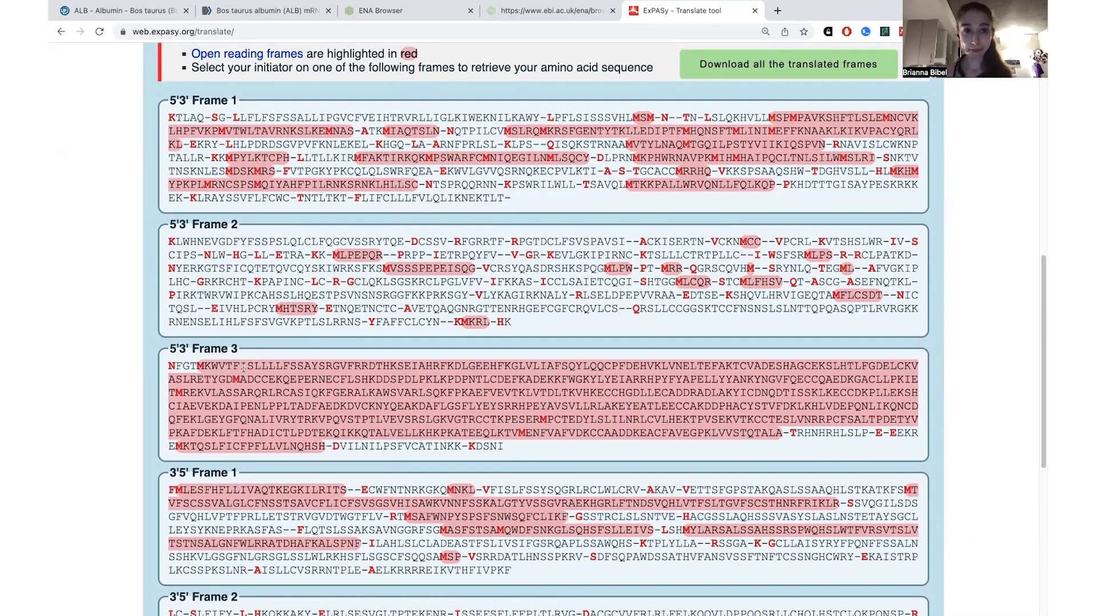
- View the protein sequence starting at the first methionine of 5'3' Frame 3 and return to the translation results
{"action": "left_click", "coordinate": [201, 369]}
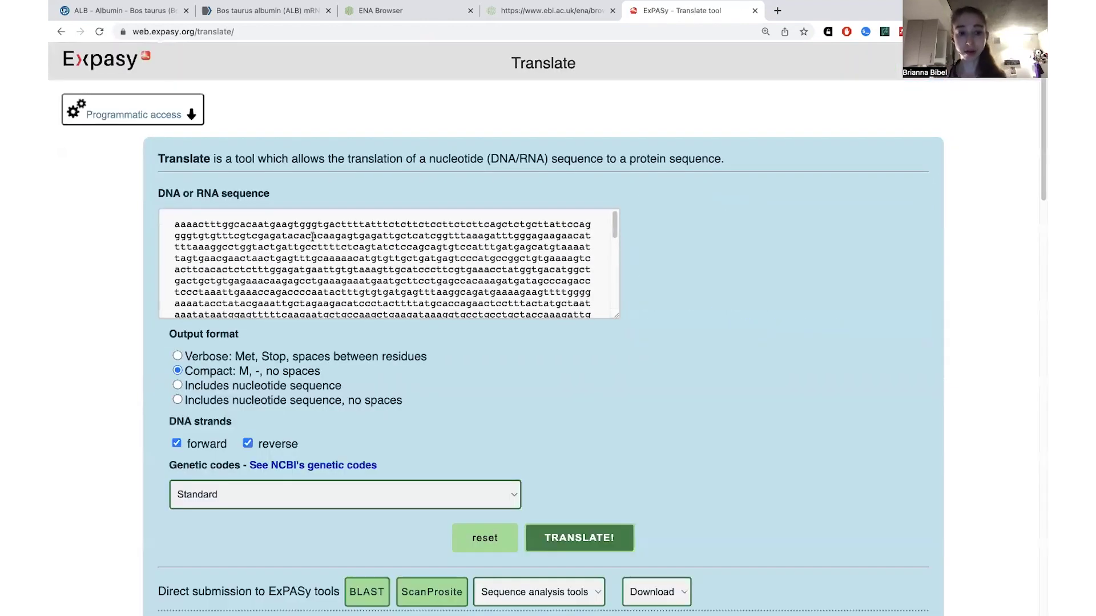
{"action": "scroll", "coordinate": [313, 237], "scroll_direction": "down", "scroll_amount": 5}
{"action": "left_click", "coordinate": [62, 31]}
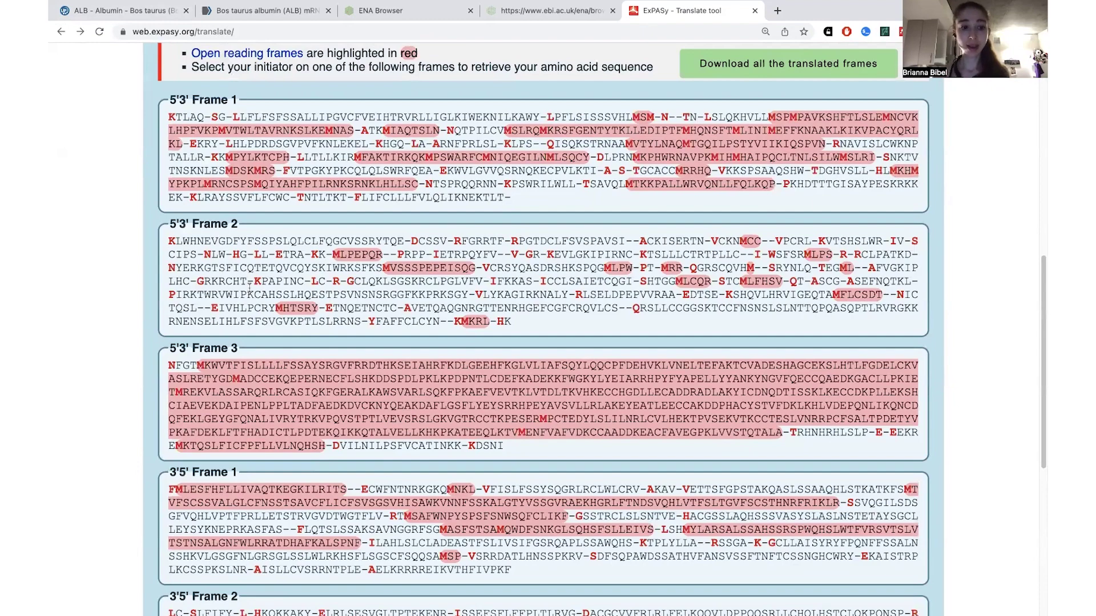
- Compare the open reading frame in 5'3' Frame 3 with those in the other forward and reverse frames
{"action": "scroll", "coordinate": [249, 288], "scroll_direction": "down", "scroll_amount": 5}
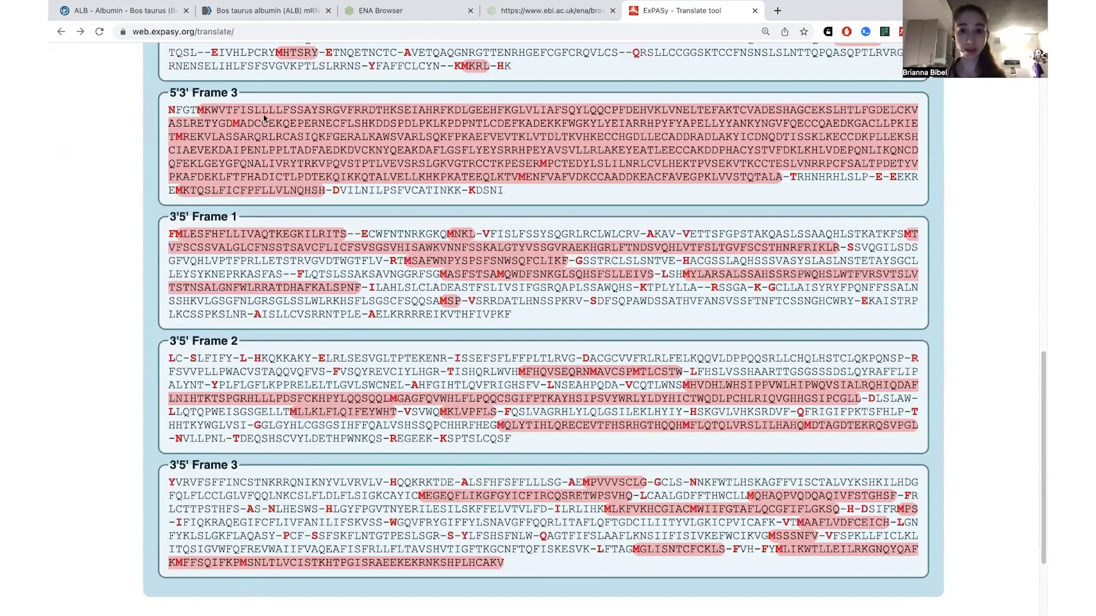
{"action": "scroll", "coordinate": [221, 247], "scroll_direction": "up", "scroll_amount": 5}
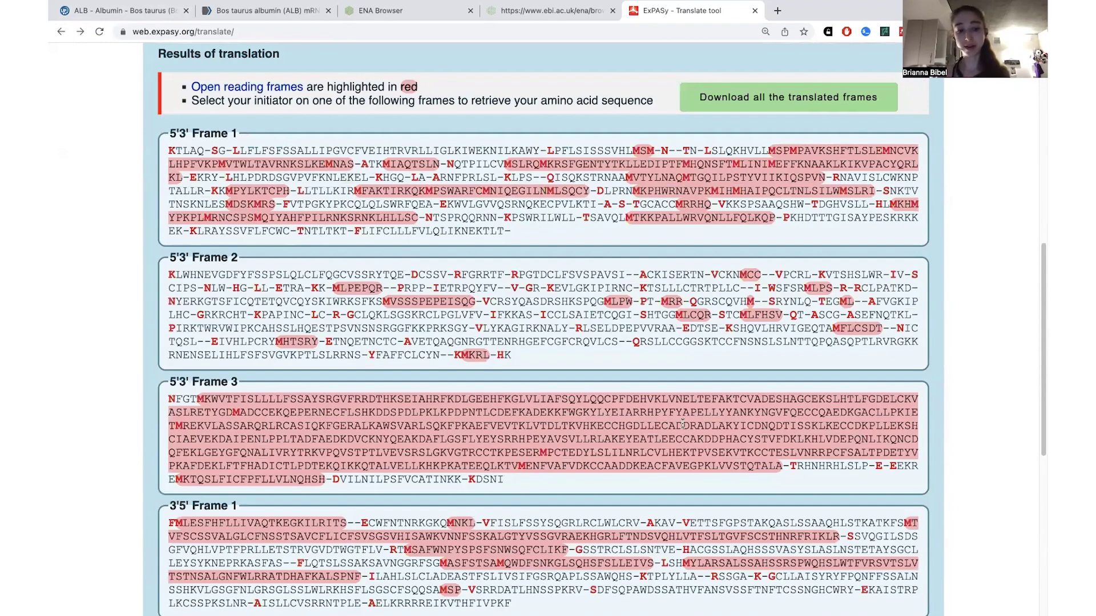
{"action": "scroll", "coordinate": [684, 424], "scroll_direction": "down", "scroll_amount": 4}
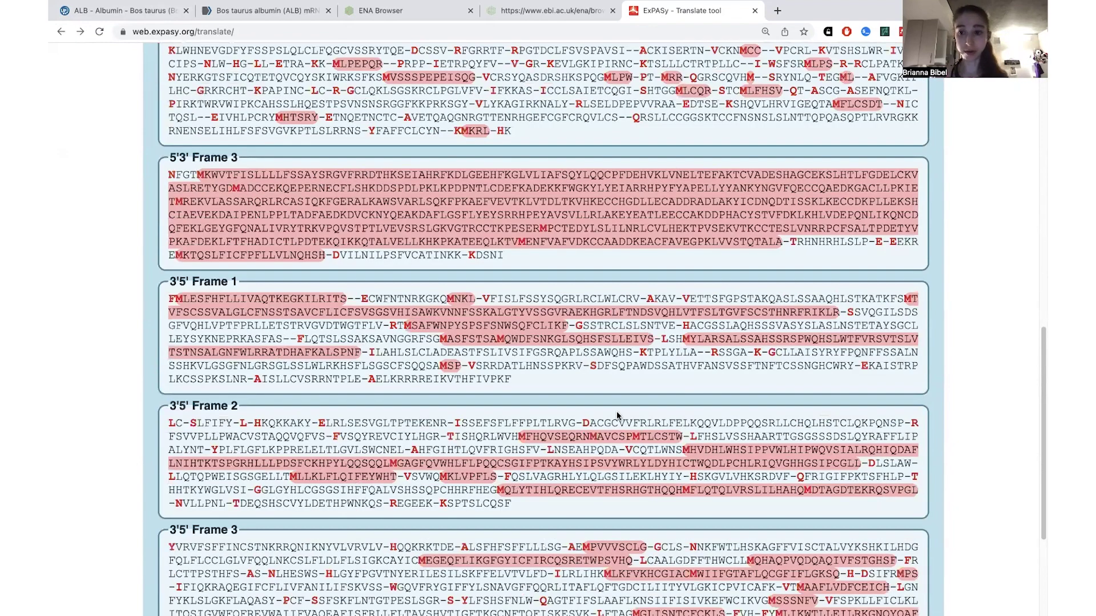
{"action": "scroll", "coordinate": [617, 415], "scroll_direction": "up", "scroll_amount": 7}
{"action": "scroll", "coordinate": [617, 414], "scroll_direction": "down", "scroll_amount": 2}
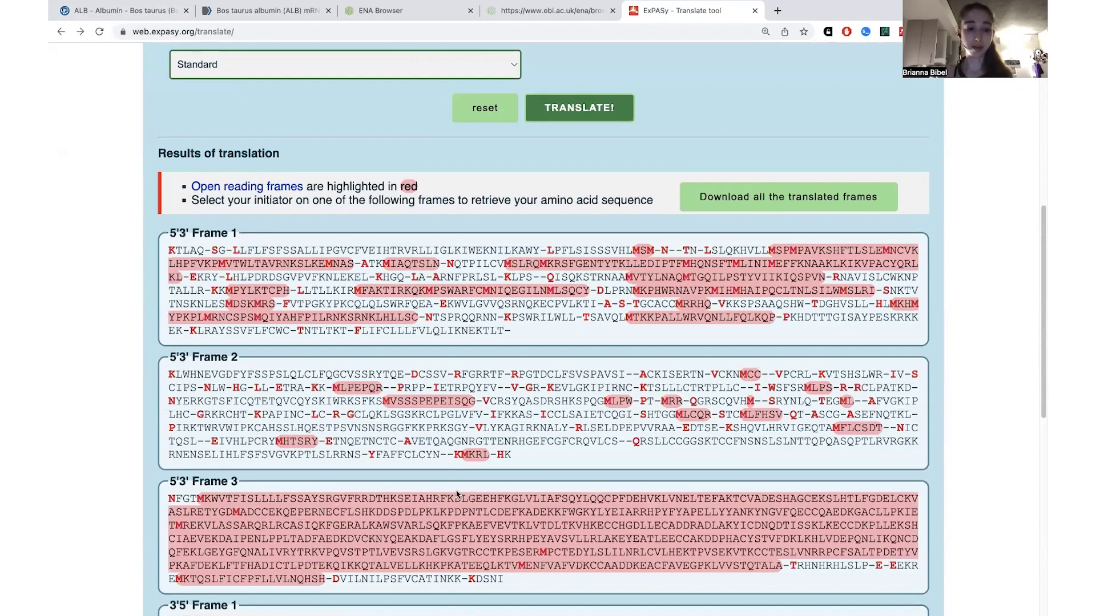
{"action": "scroll", "coordinate": [458, 494], "scroll_direction": "down", "scroll_amount": 1}
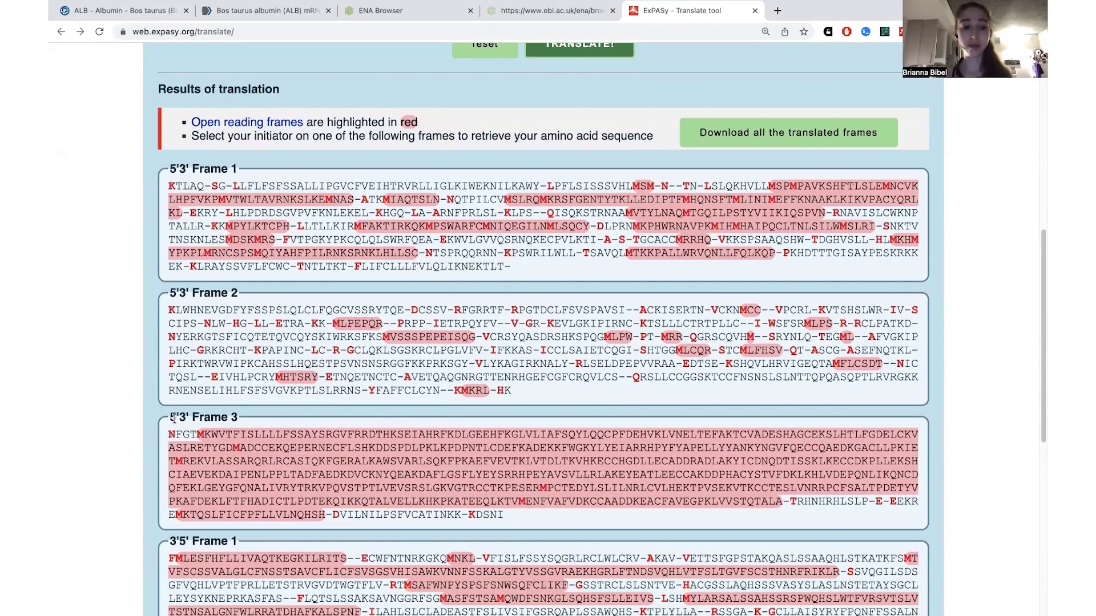
{"action": "scroll", "coordinate": [313, 254], "scroll_direction": "up", "scroll_amount": 2}
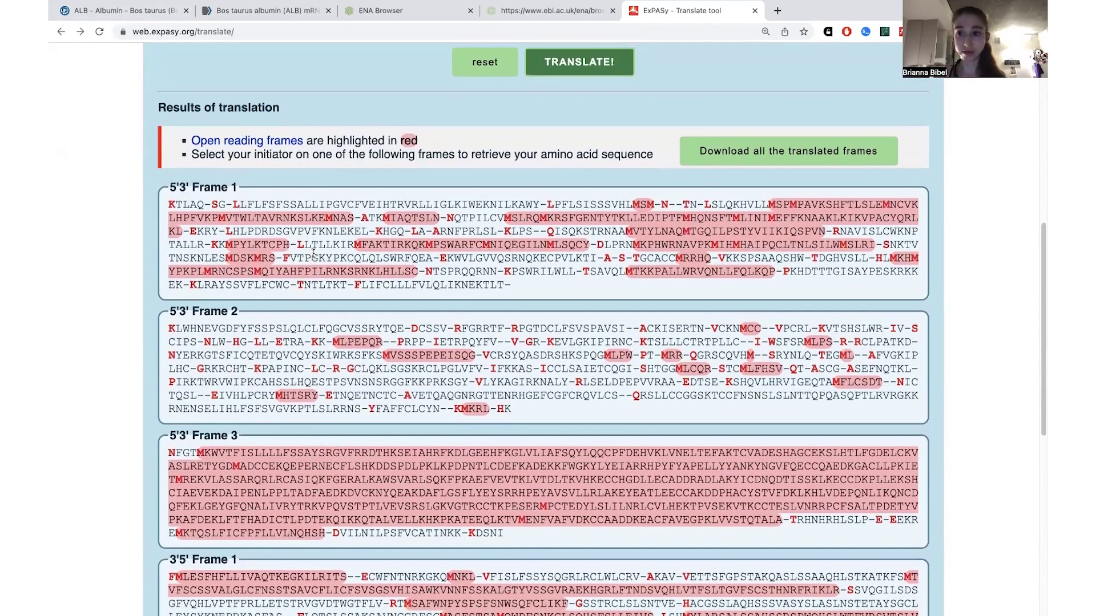
- Check the input sequence and translation settings against the resulting reading frames on both strands
{"action": "scroll", "coordinate": [313, 254], "scroll_direction": "up", "scroll_amount": 6}
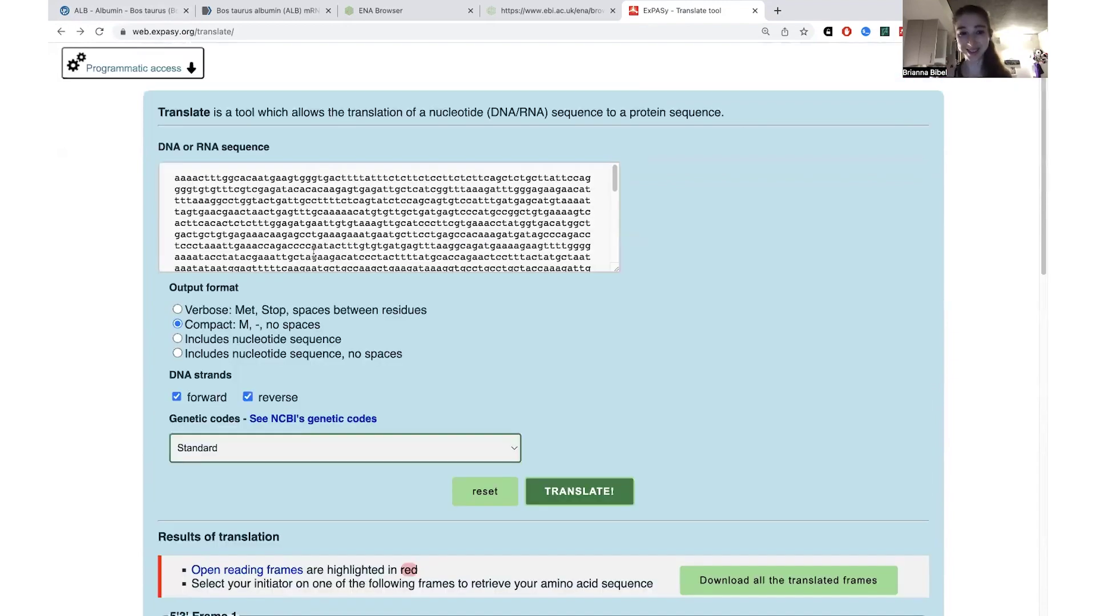
{"action": "scroll", "coordinate": [313, 253], "scroll_direction": "up", "scroll_amount": 1}
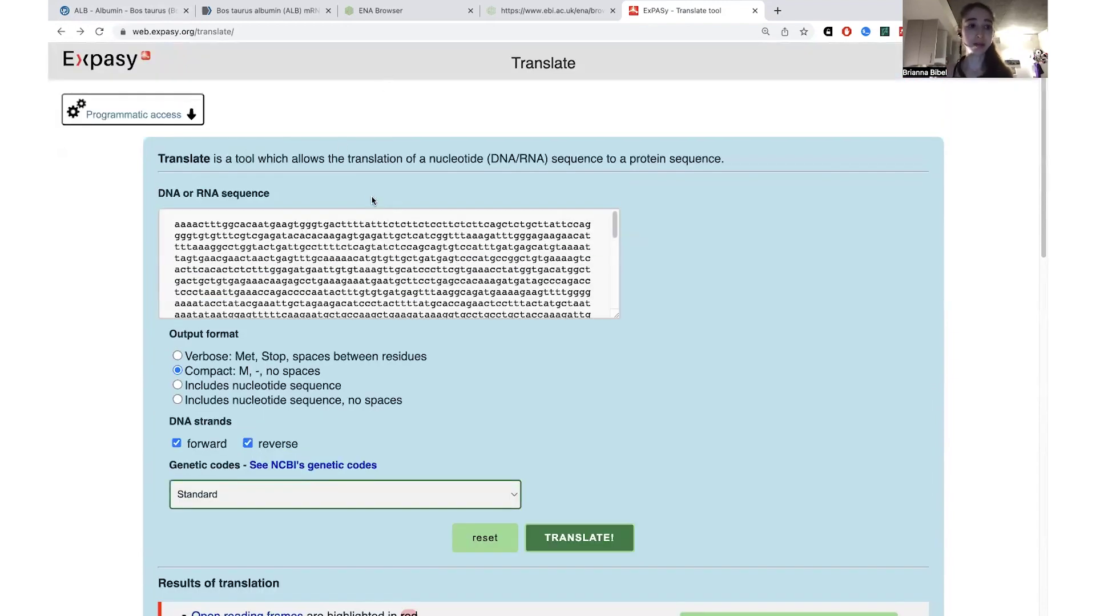
{"action": "scroll", "coordinate": [374, 331], "scroll_direction": "down", "scroll_amount": 3}
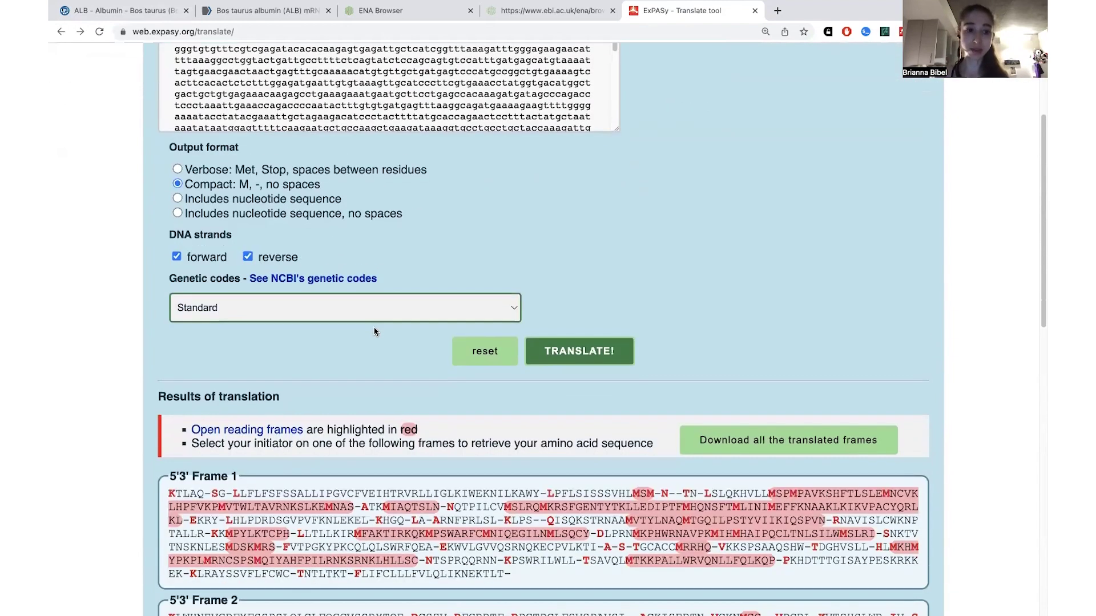
{"action": "scroll", "coordinate": [373, 331], "scroll_direction": "down", "scroll_amount": 1}
{"action": "scroll", "coordinate": [374, 331], "scroll_direction": "down", "scroll_amount": 5}
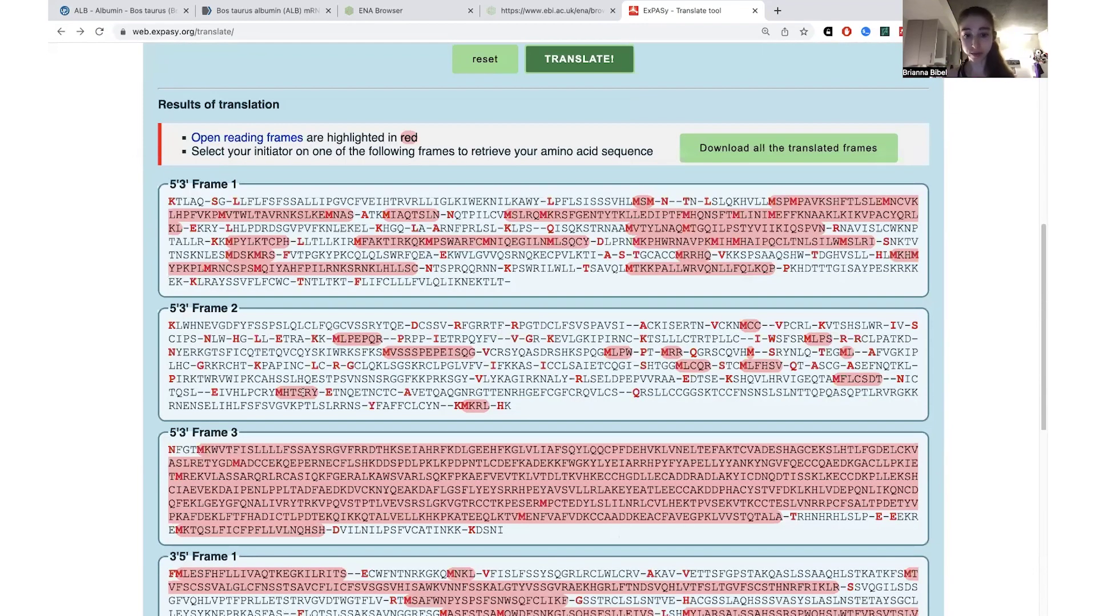
{"action": "scroll", "coordinate": [342, 438], "scroll_direction": "down", "scroll_amount": 2}
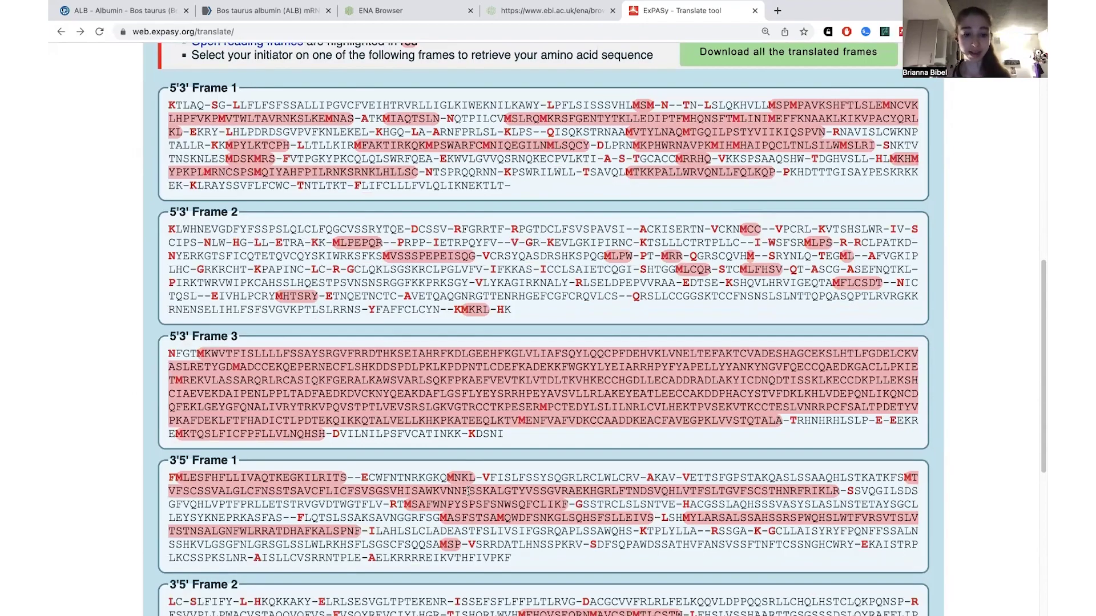
{"action": "scroll", "coordinate": [467, 548], "scroll_direction": "down", "scroll_amount": 5}
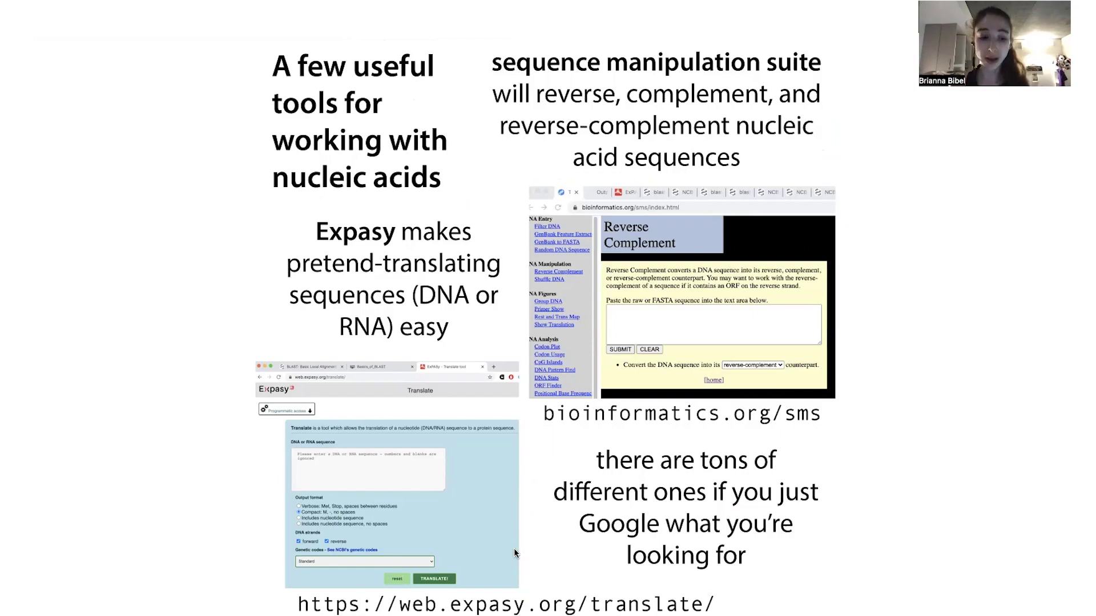
- Switch to the Biopython Tutorial and Cookbook page and look over its introductory chapters and sequence topics in the contents
{"action": "key", "text": "super+Tab"}
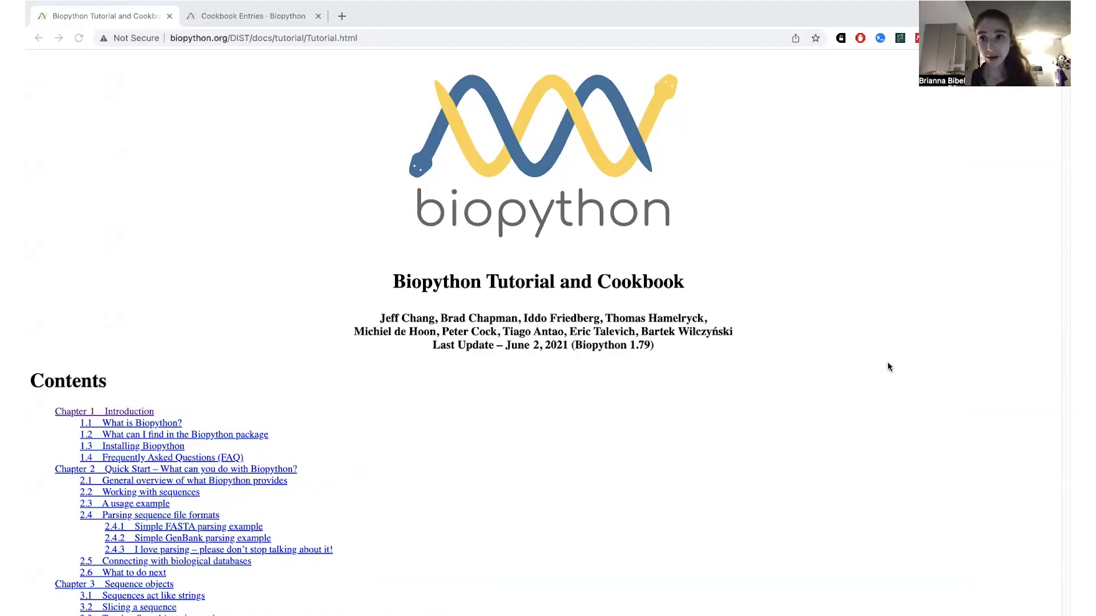
{"action": "scroll", "coordinate": [887, 366], "scroll_direction": "down", "scroll_amount": 3}
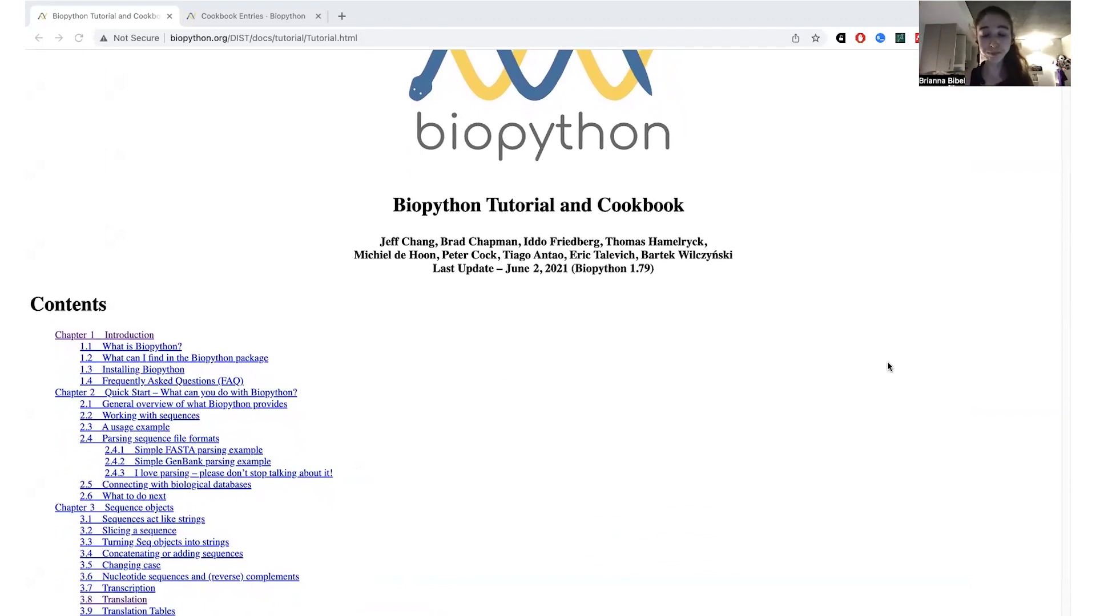
{"action": "scroll", "coordinate": [888, 366], "scroll_direction": "up", "scroll_amount": 3}
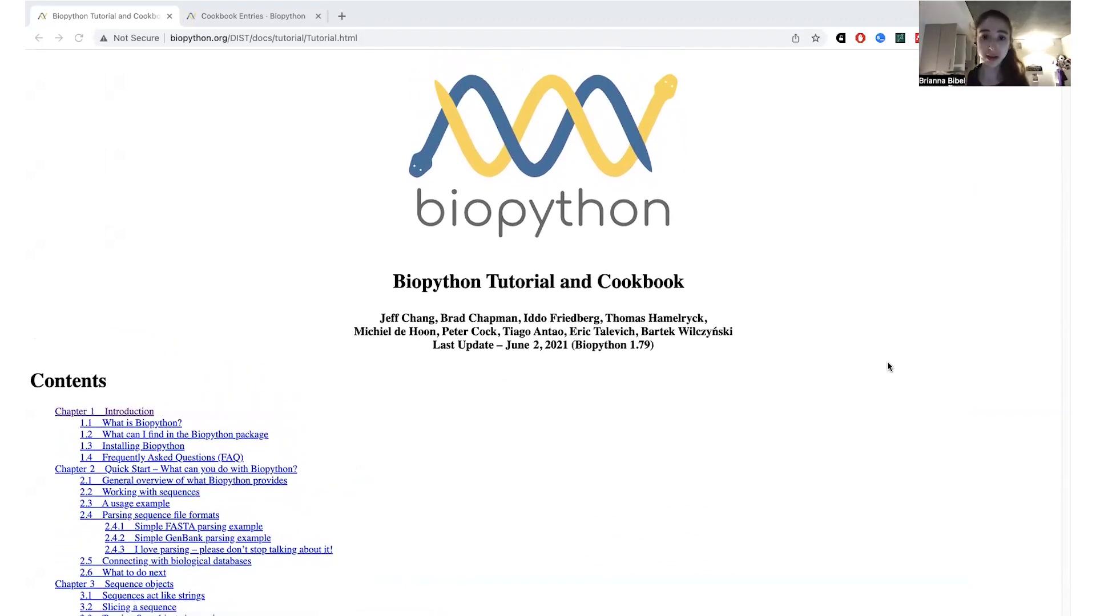
{"action": "scroll", "coordinate": [888, 366], "scroll_direction": "down", "scroll_amount": 1}
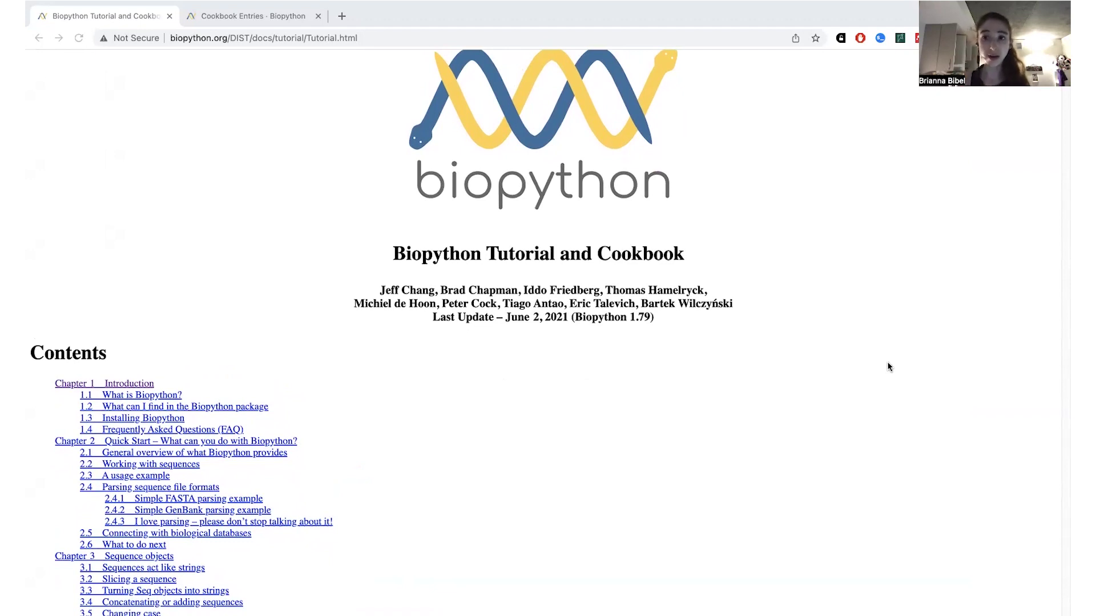
{"action": "scroll", "coordinate": [888, 366], "scroll_direction": "up", "scroll_amount": 1}
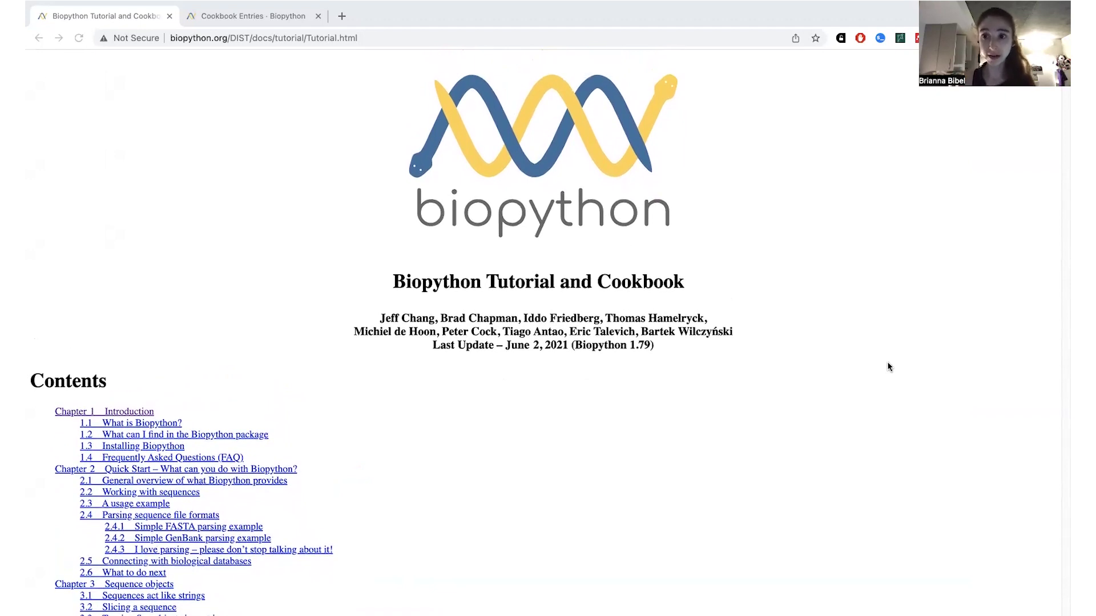
{"action": "scroll", "coordinate": [887, 366], "scroll_direction": "down", "scroll_amount": 3}
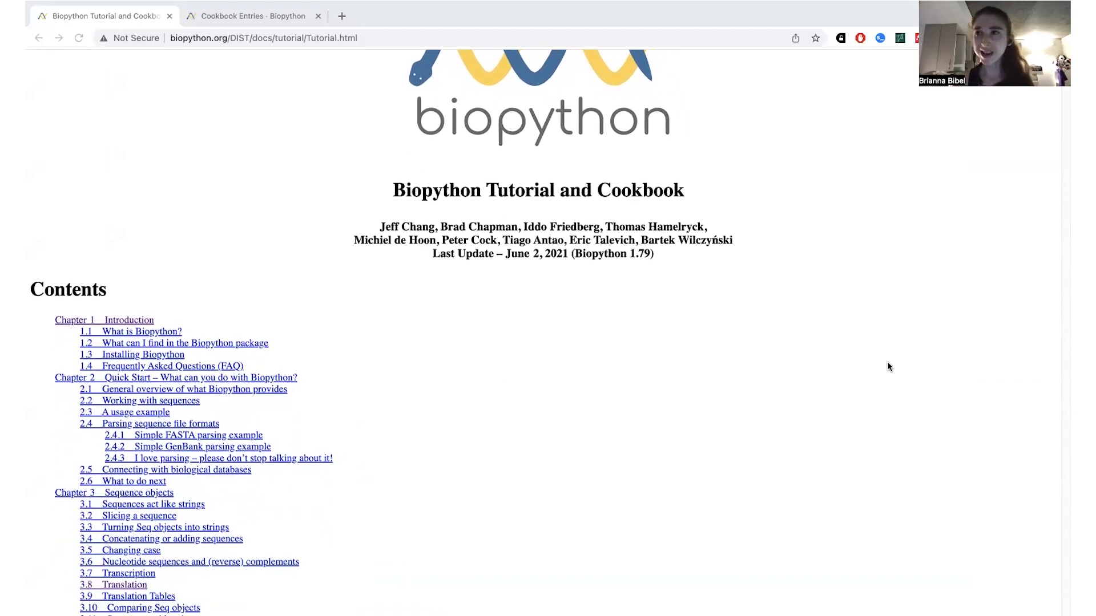
- Look over the sequence topics in the tutorial's contents and open section 3.8, Translation
{"action": "scroll", "coordinate": [888, 366], "scroll_direction": "down", "scroll_amount": 7}
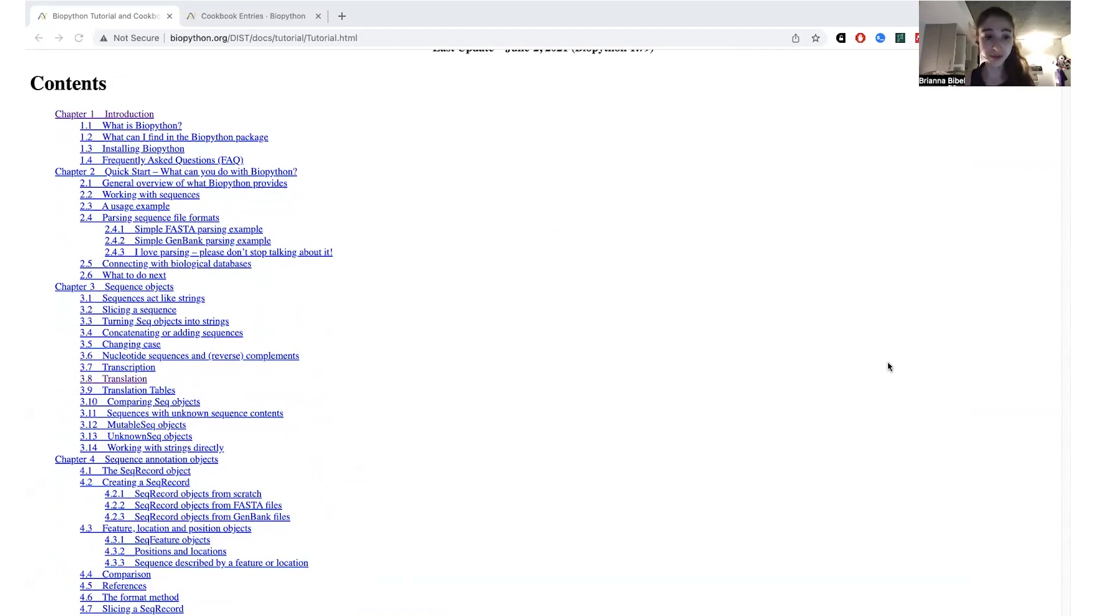
{"action": "scroll", "coordinate": [888, 367], "scroll_direction": "up", "scroll_amount": 3}
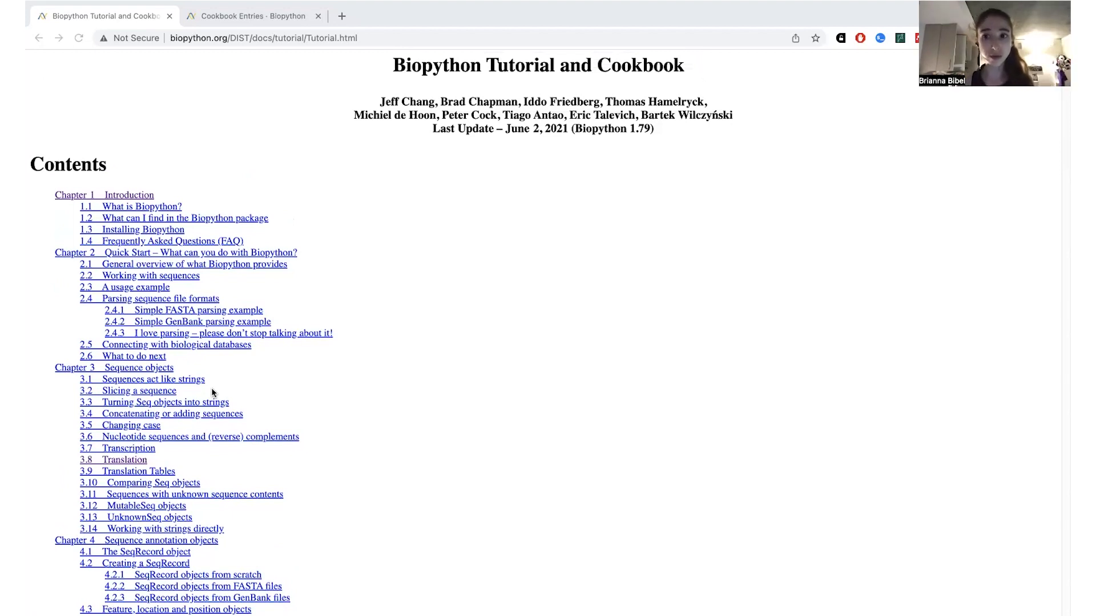
{"action": "scroll", "coordinate": [213, 393], "scroll_direction": "down", "scroll_amount": 1}
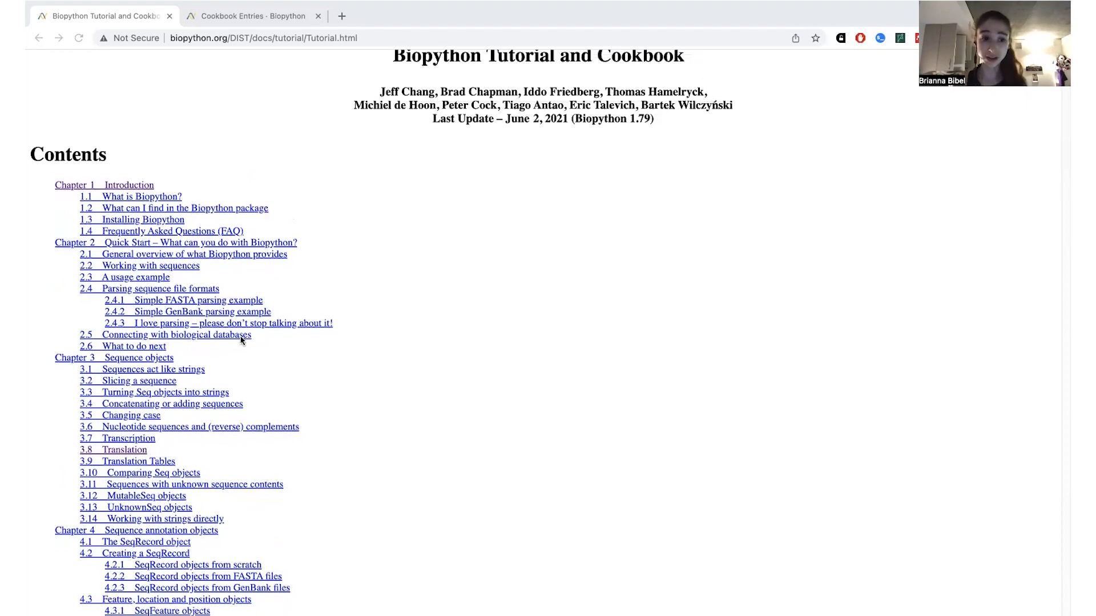
{"action": "scroll", "coordinate": [153, 389], "scroll_direction": "down", "scroll_amount": 2}
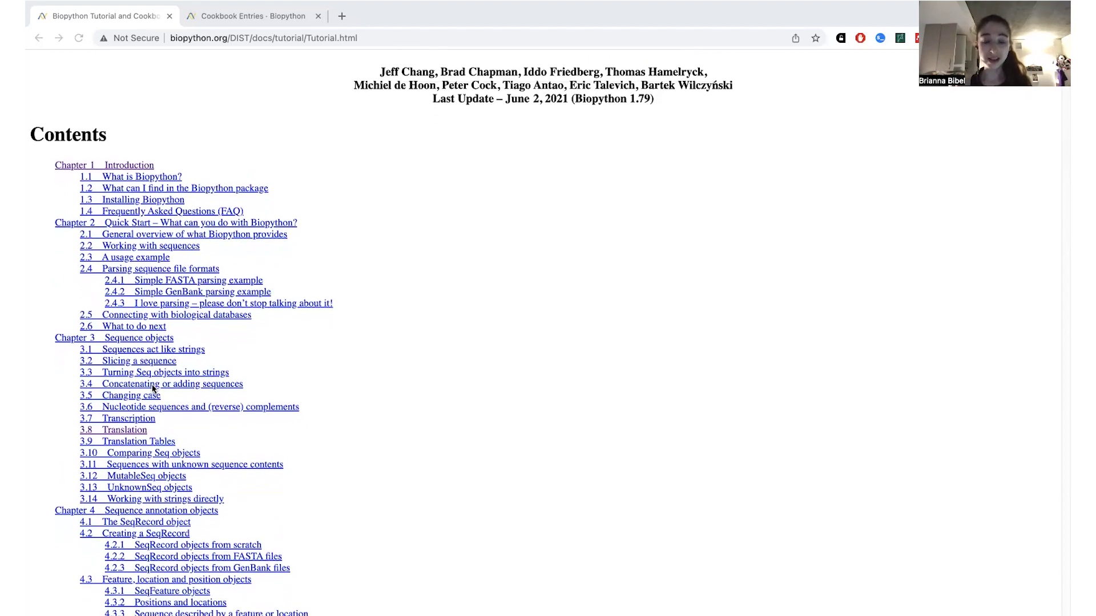
{"action": "scroll", "coordinate": [153, 389], "scroll_direction": "down", "scroll_amount": 8}
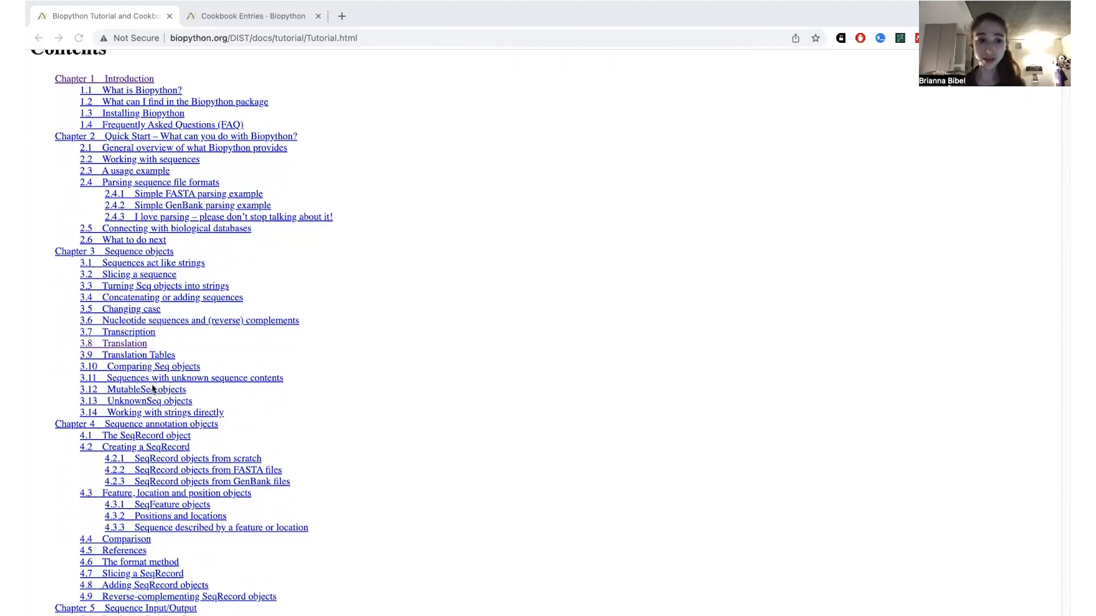
{"action": "left_click", "coordinate": [131, 339]}
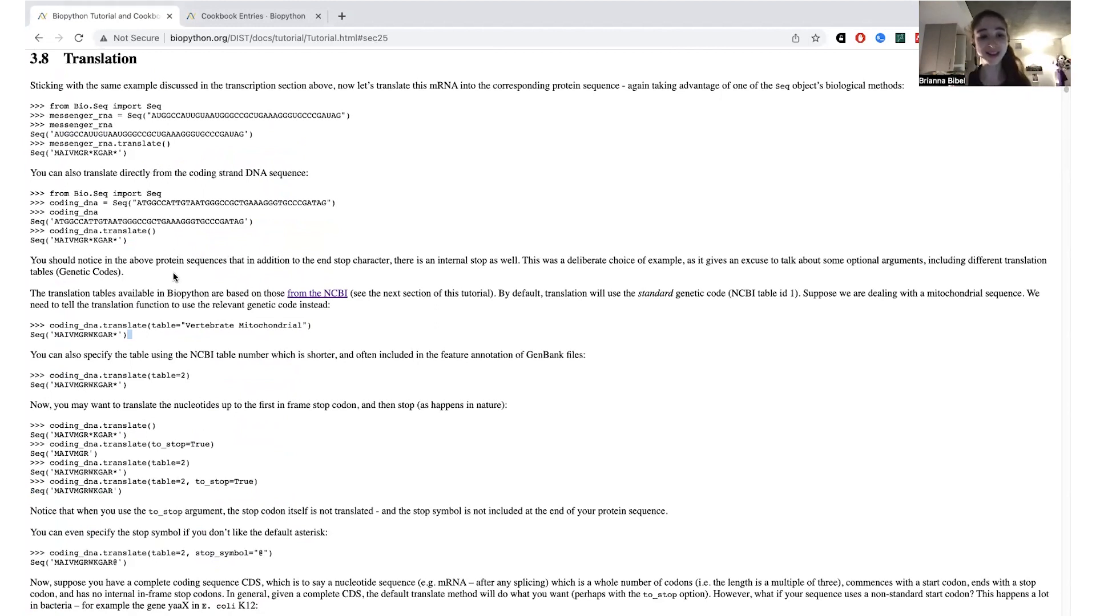
- Look through the Translation and Translation Tables examples and the remaining Chapter 3 sections on sequence objects
{"action": "scroll", "coordinate": [132, 414], "scroll_direction": "down", "scroll_amount": 5}
{"action": "scroll", "coordinate": [132, 414], "scroll_direction": "down", "scroll_amount": 4}
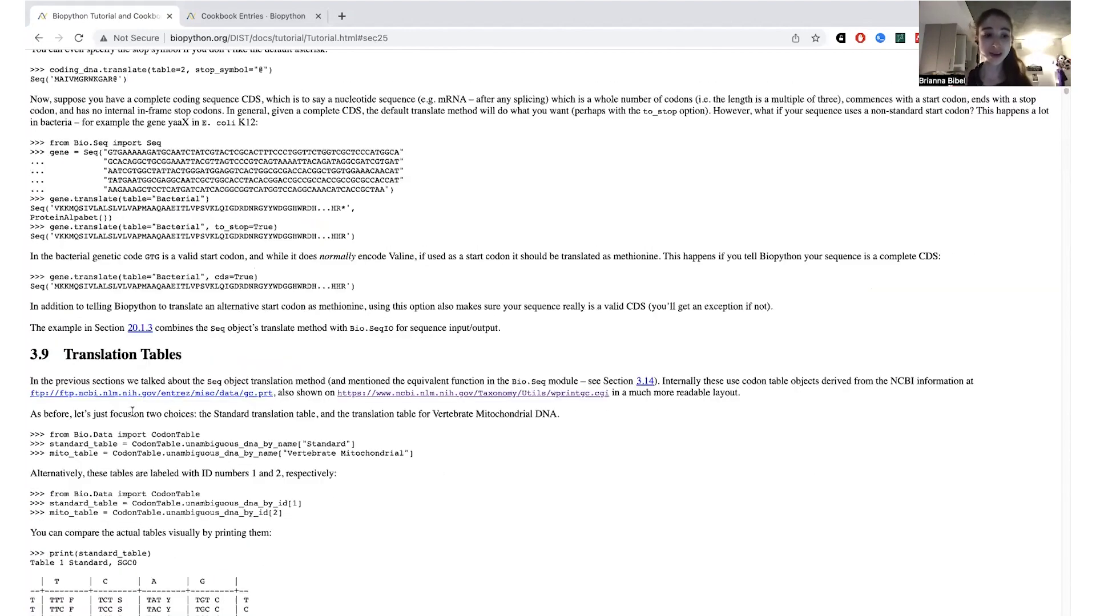
{"action": "scroll", "coordinate": [133, 412], "scroll_direction": "down", "scroll_amount": 5}
{"action": "scroll", "coordinate": [132, 411], "scroll_direction": "down", "scroll_amount": 15}
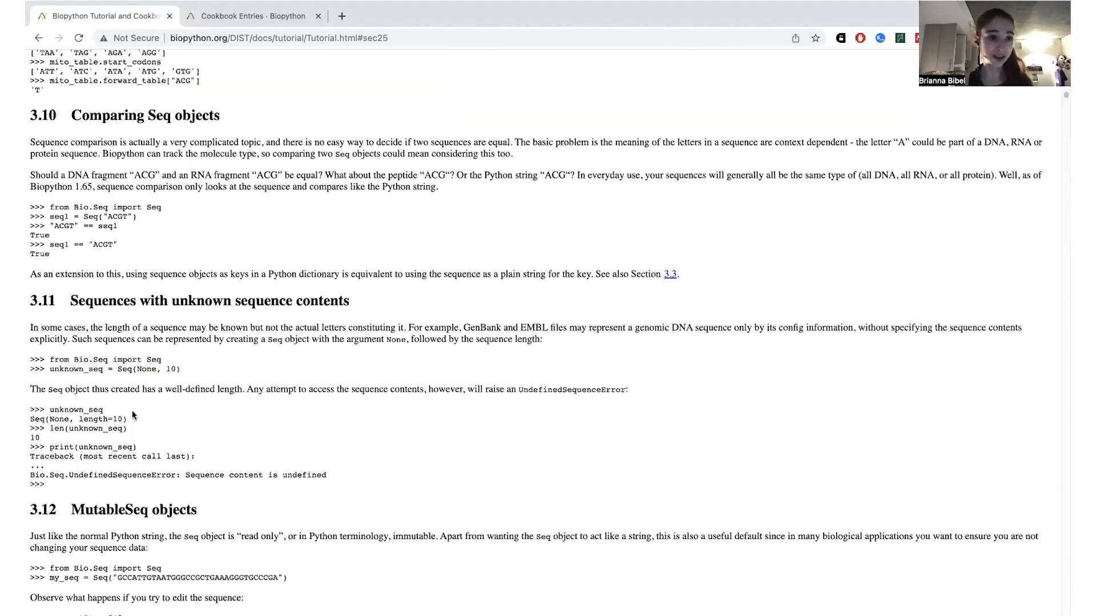
{"action": "scroll", "coordinate": [132, 414], "scroll_direction": "down", "scroll_amount": 10}
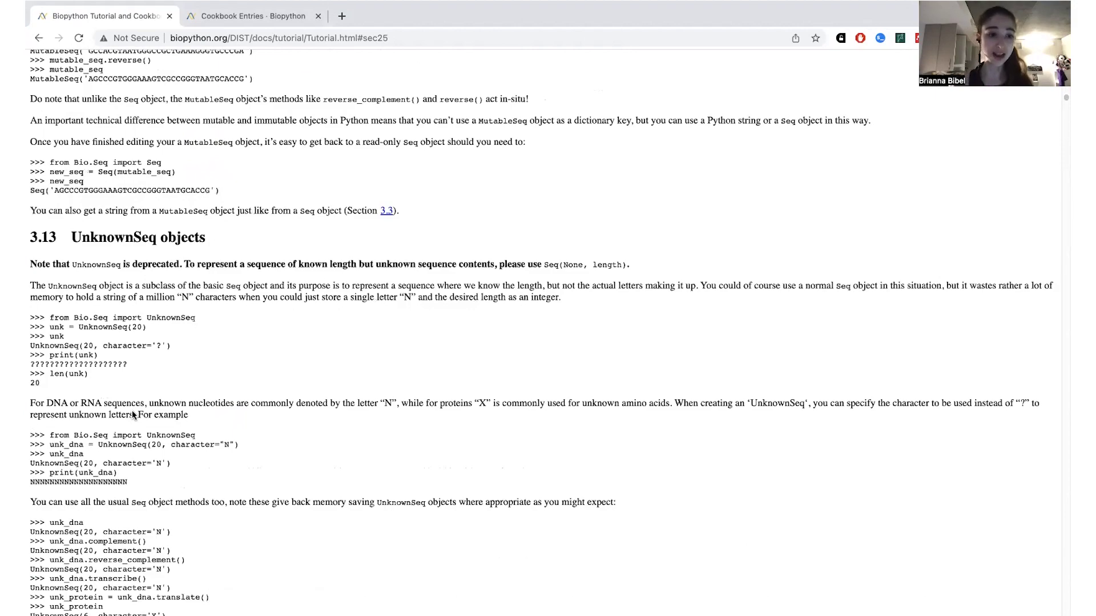
{"action": "scroll", "coordinate": [132, 411], "scroll_direction": "down", "scroll_amount": 15}
{"action": "scroll", "coordinate": [132, 414], "scroll_direction": "down", "scroll_amount": 3}
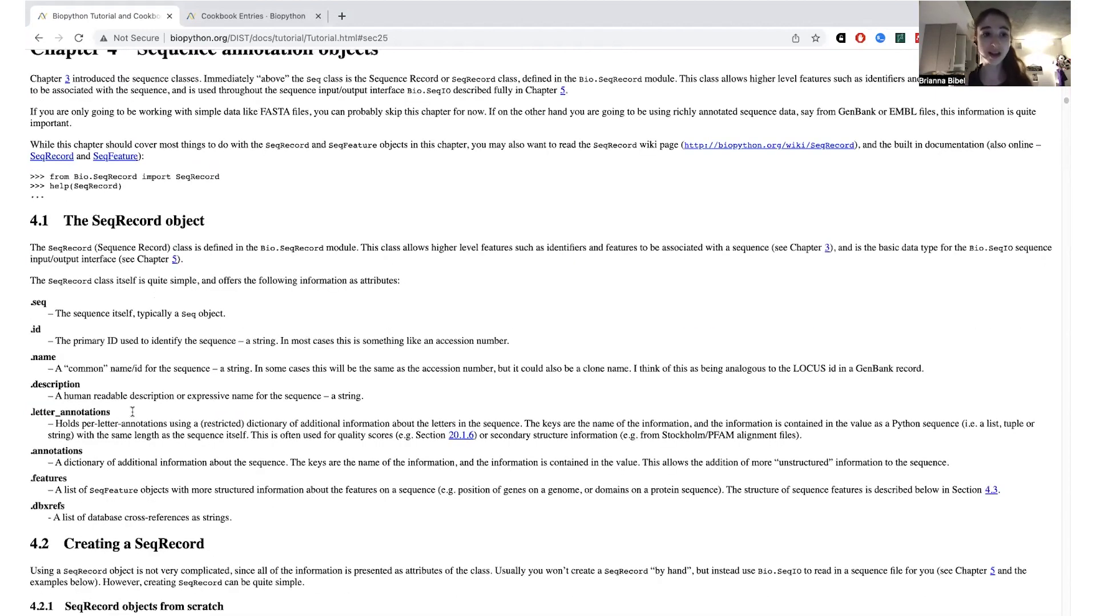
- Skim Chapter 4 on sequence annotation objects, from creating a SeqRecord through features, locations, formatting and slicing
{"action": "scroll", "coordinate": [133, 411], "scroll_direction": "down", "scroll_amount": 5}
{"action": "scroll", "coordinate": [132, 412], "scroll_direction": "down", "scroll_amount": 15}
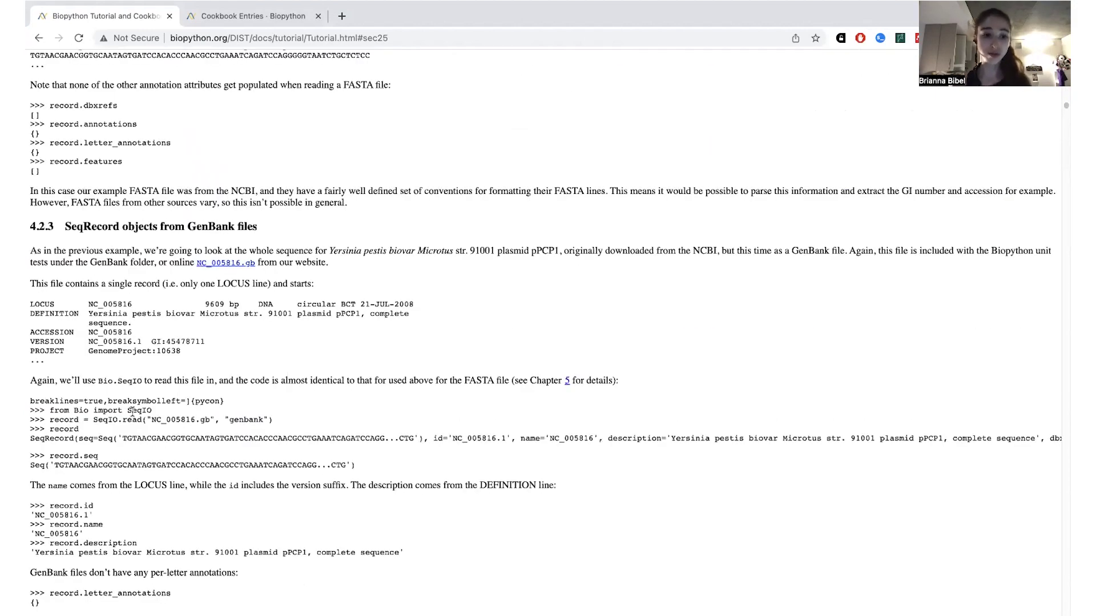
{"action": "scroll", "coordinate": [132, 411], "scroll_direction": "down", "scroll_amount": 20}
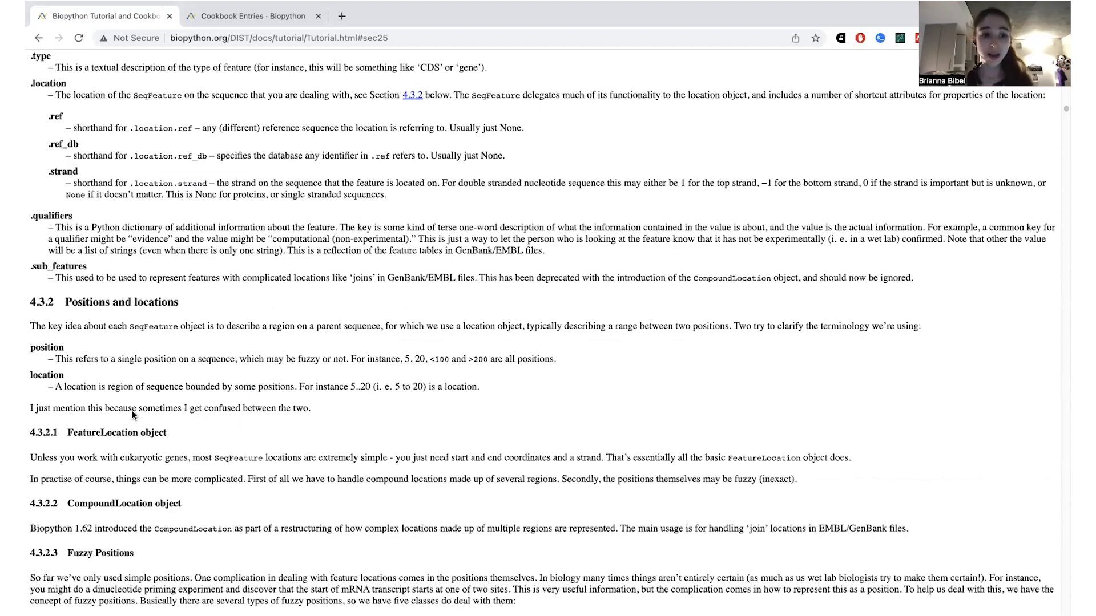
{"action": "scroll", "coordinate": [133, 414], "scroll_direction": "down", "scroll_amount": 15}
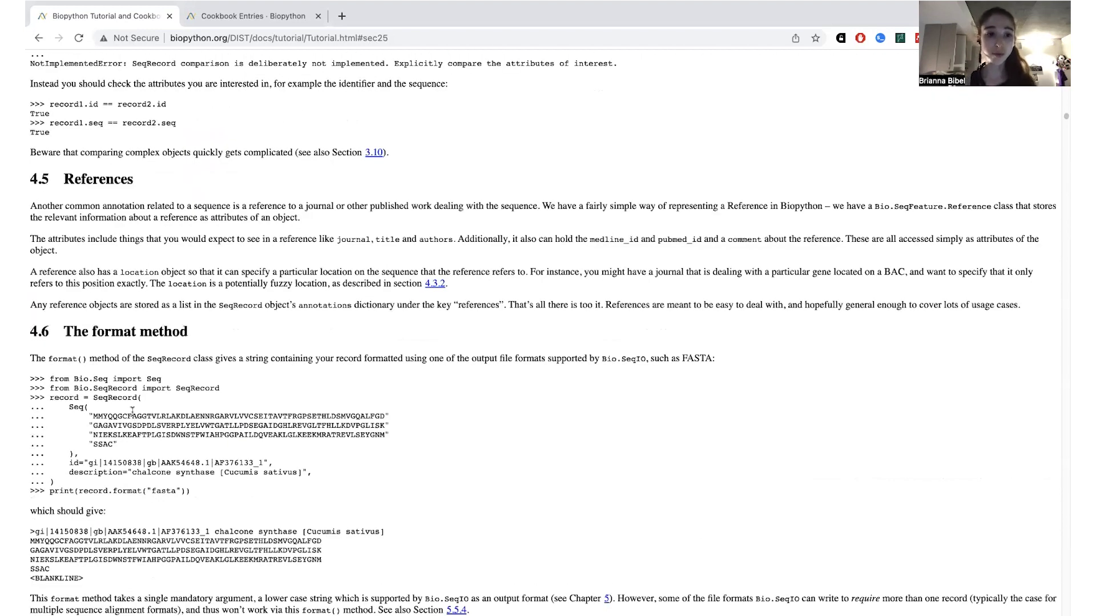
{"action": "scroll", "coordinate": [133, 415], "scroll_direction": "down", "scroll_amount": 6}
{"action": "scroll", "coordinate": [132, 412], "scroll_direction": "down", "scroll_amount": 5}
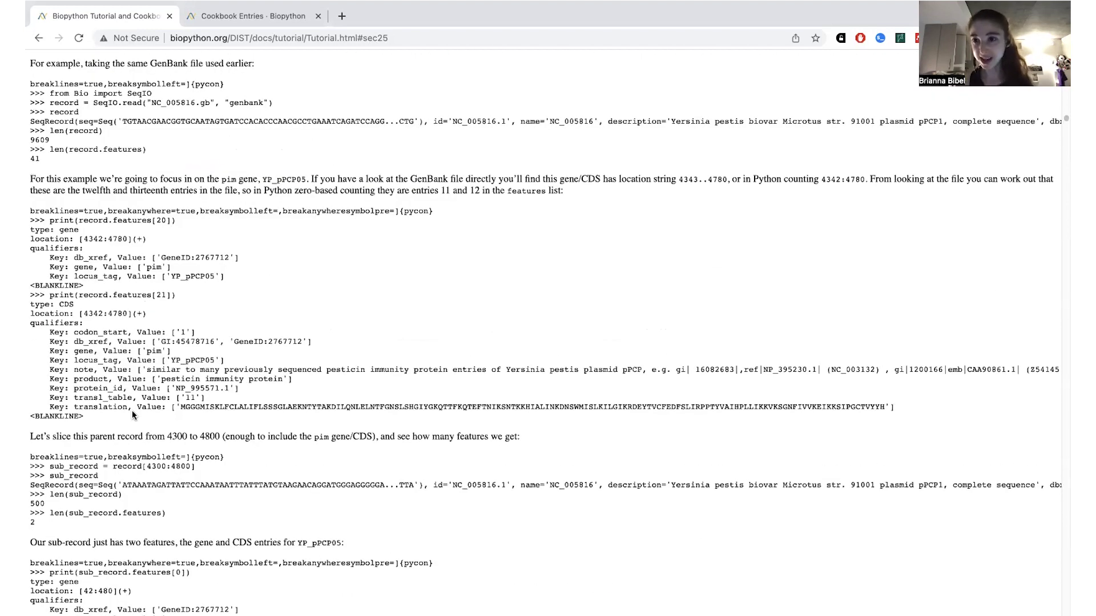
{"action": "scroll", "coordinate": [132, 410], "scroll_direction": "down", "scroll_amount": 9}
{"action": "scroll", "coordinate": [132, 410], "scroll_direction": "down", "scroll_amount": 5}
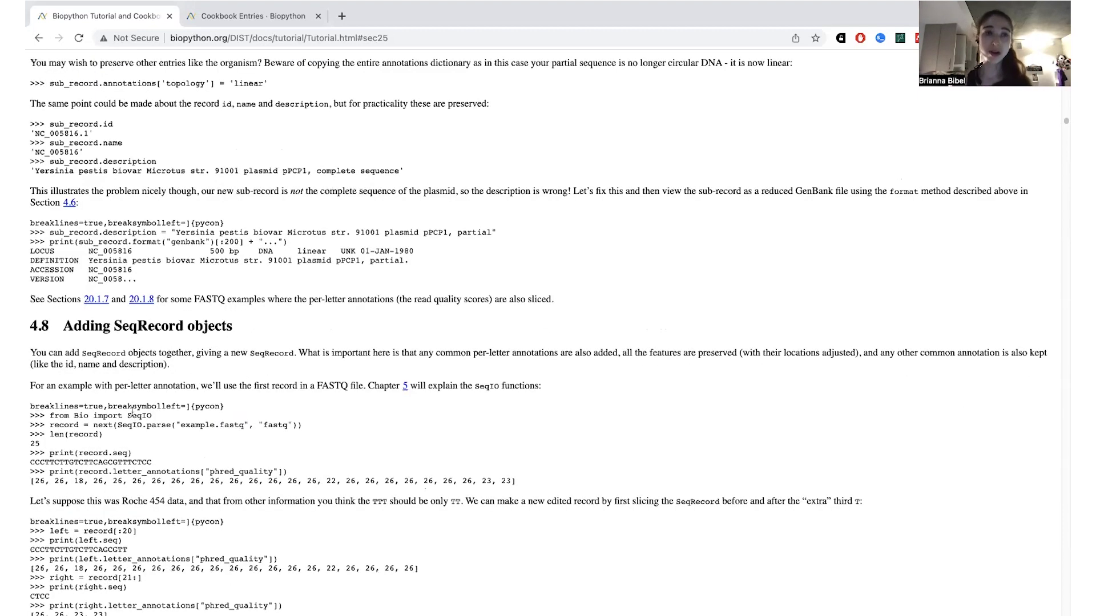
- Examine the examples for adding SeqRecord objects and Chapter 5's examples for reading FASTA and GenBank sequence files
{"action": "scroll", "coordinate": [133, 412], "scroll_direction": "down", "scroll_amount": 2}
{"action": "scroll", "coordinate": [132, 412], "scroll_direction": "down", "scroll_amount": 4}
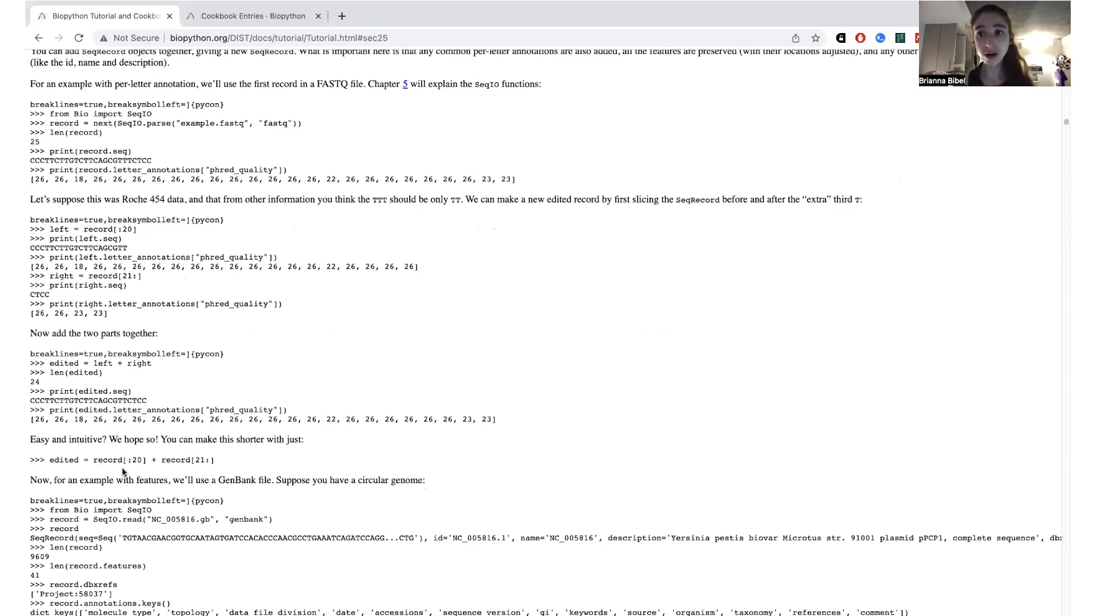
{"action": "scroll", "coordinate": [122, 468], "scroll_direction": "down", "scroll_amount": 3}
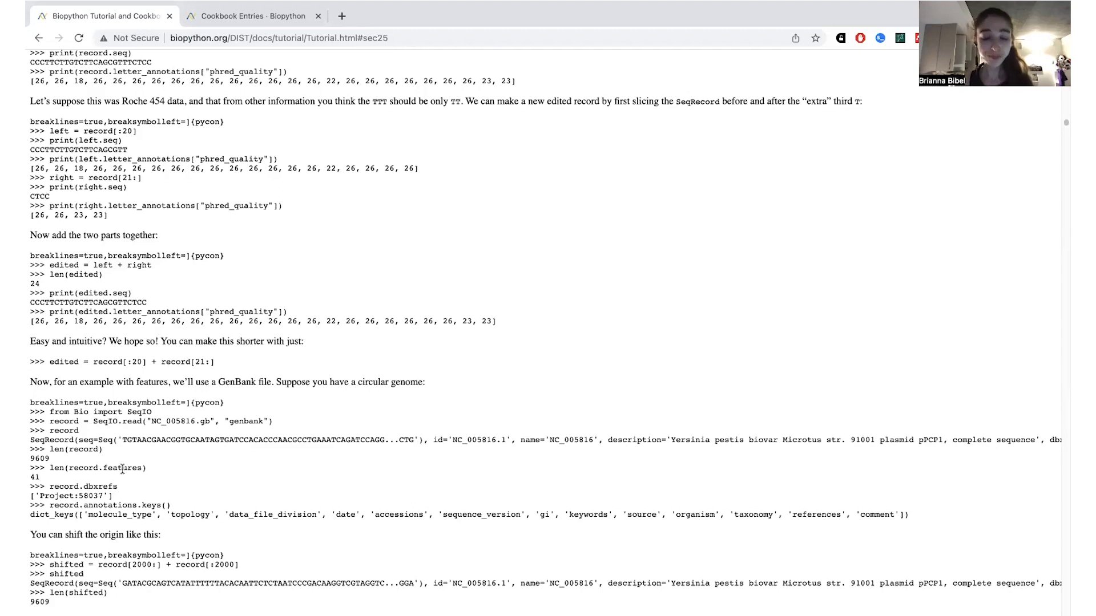
{"action": "scroll", "coordinate": [122, 468], "scroll_direction": "down", "scroll_amount": 7}
{"action": "scroll", "coordinate": [121, 467], "scroll_direction": "down", "scroll_amount": 10}
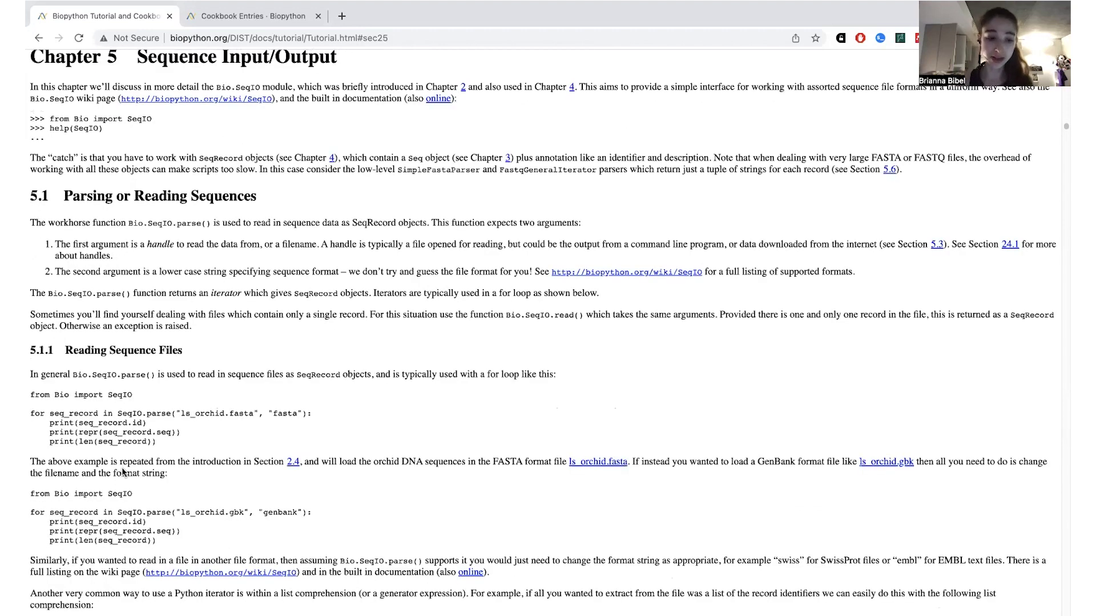
{"action": "scroll", "coordinate": [122, 472], "scroll_direction": "down", "scroll_amount": 10}
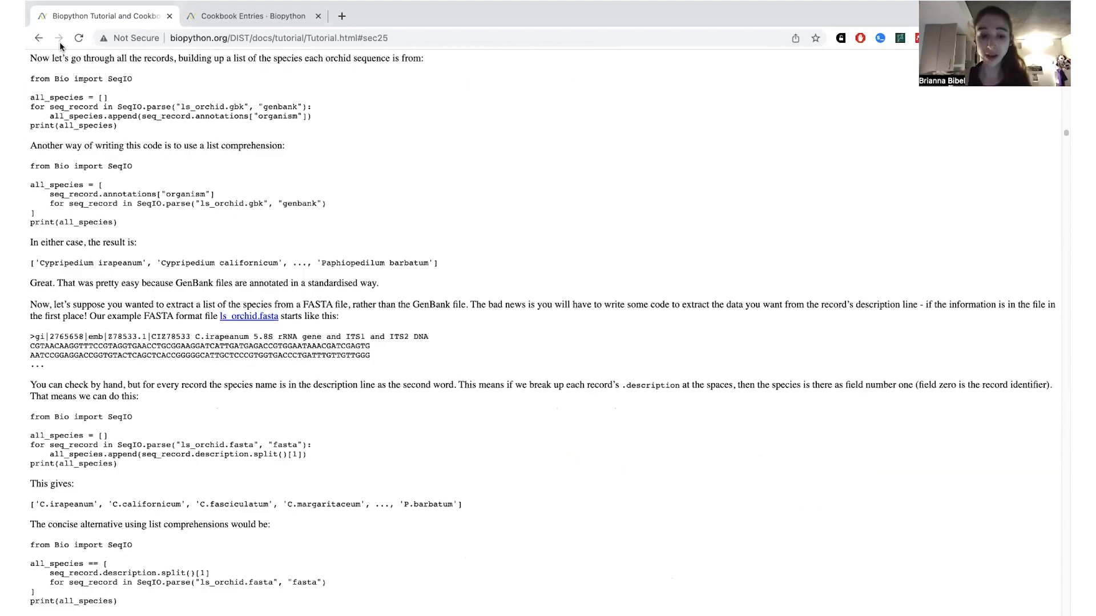